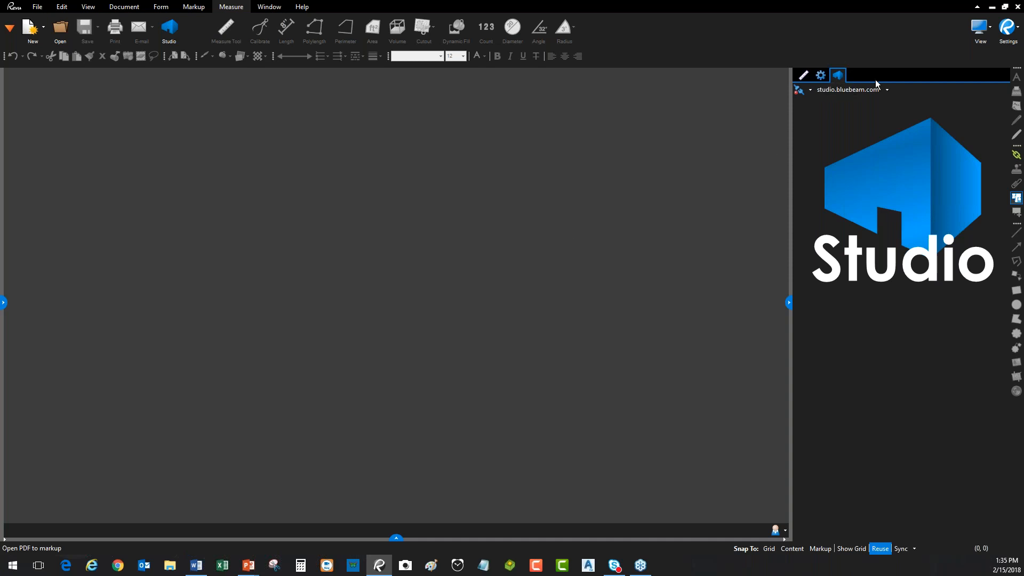
# Go online with the studio.bluebeam.com server and sign in by entering the account password.
pyautogui.click(810, 90)
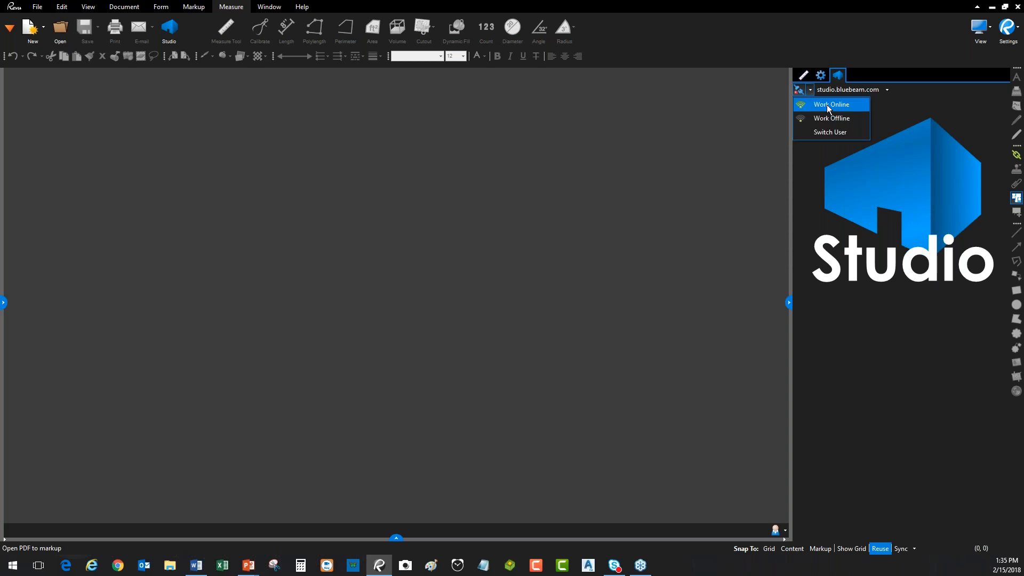
pyautogui.click(829, 105)
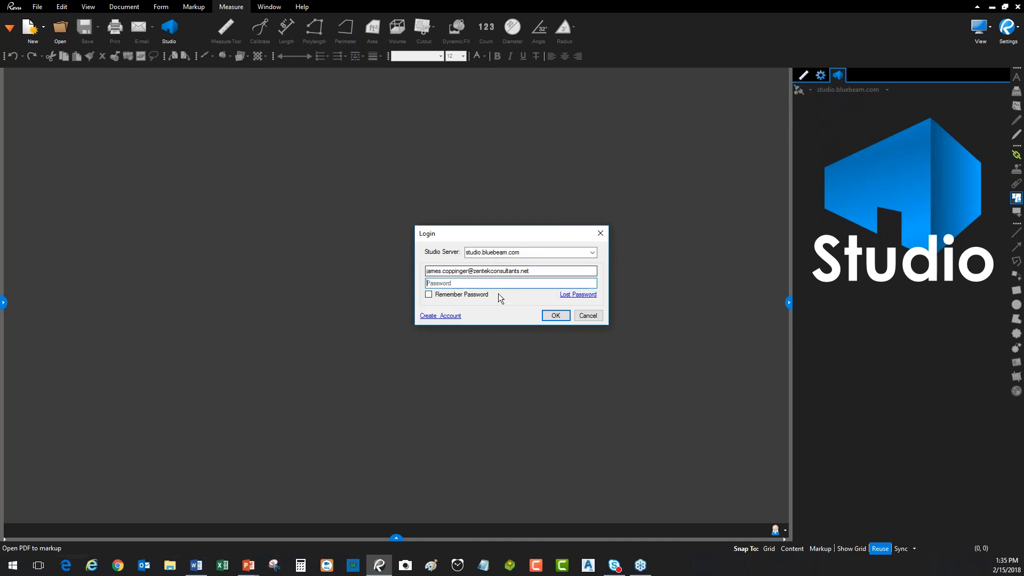
pyautogui.click(499, 283)
pyautogui.write('****')
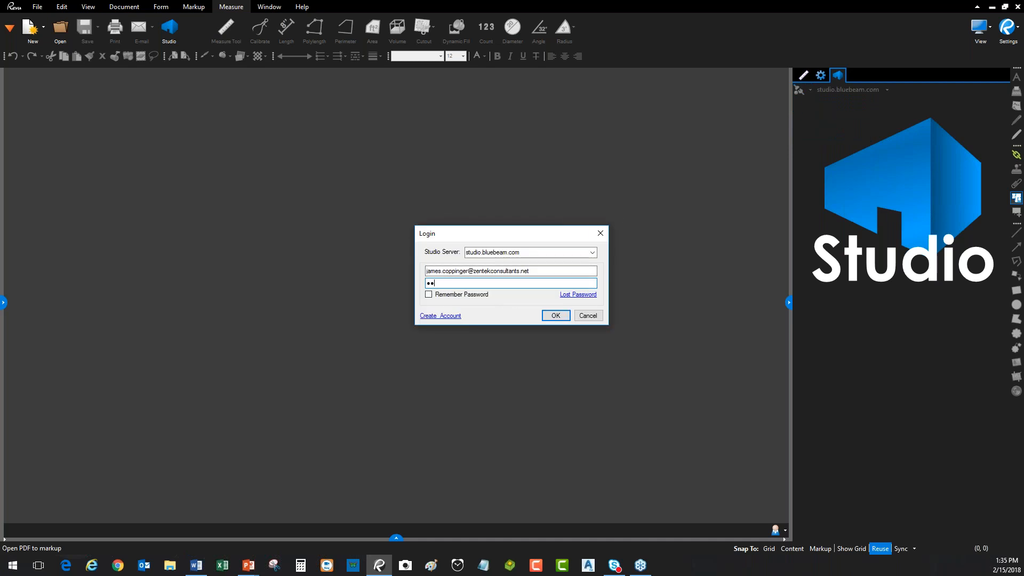
pyautogui.write('******')
pyautogui.press('Return')
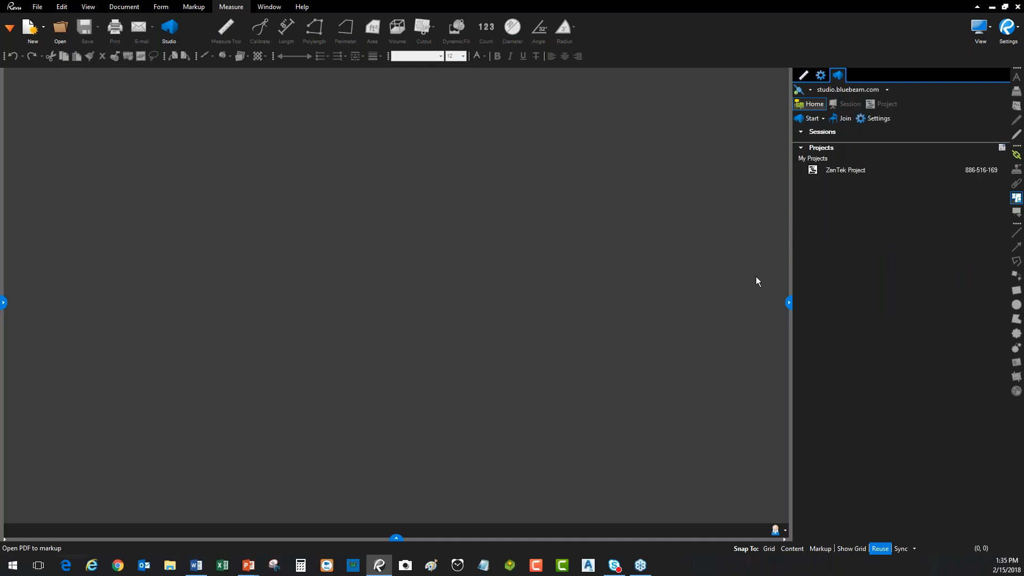
# Widen the Studio panel to about half the window and open ZenTek Project.
pyautogui.moveTo(792, 289); pyautogui.dragTo(500, 307)
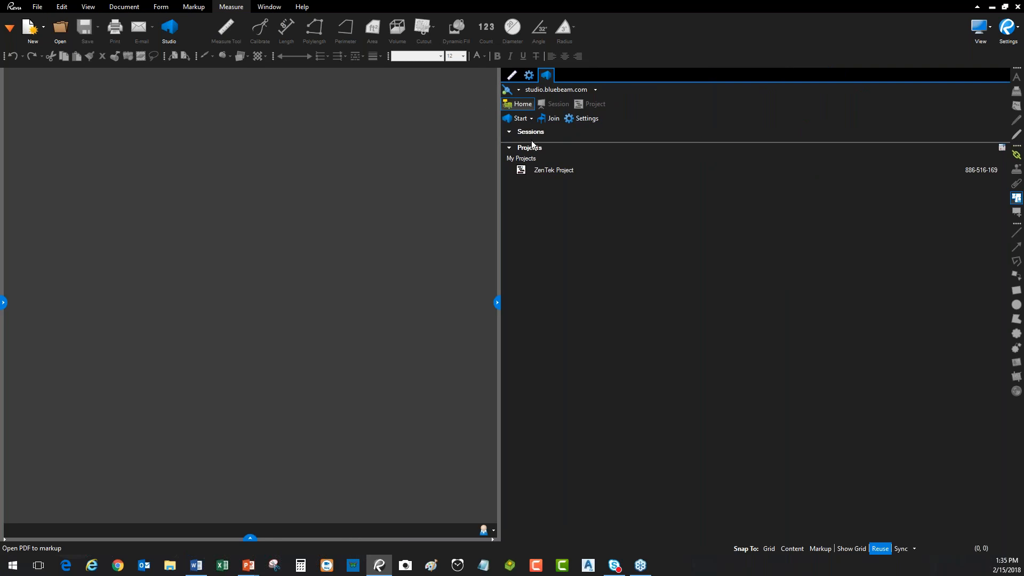
pyautogui.click(539, 170)
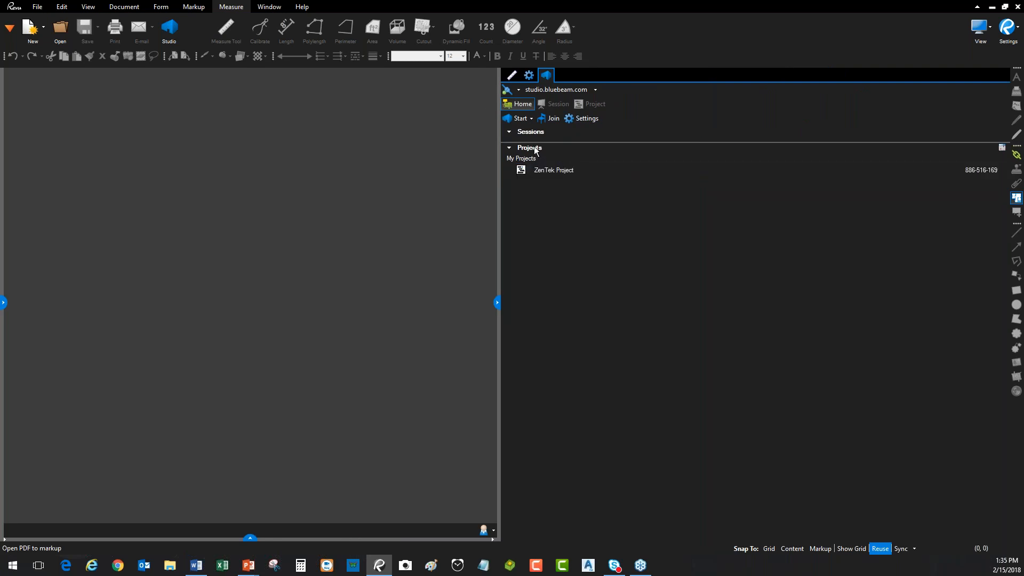
pyautogui.doubleClick(565, 171)
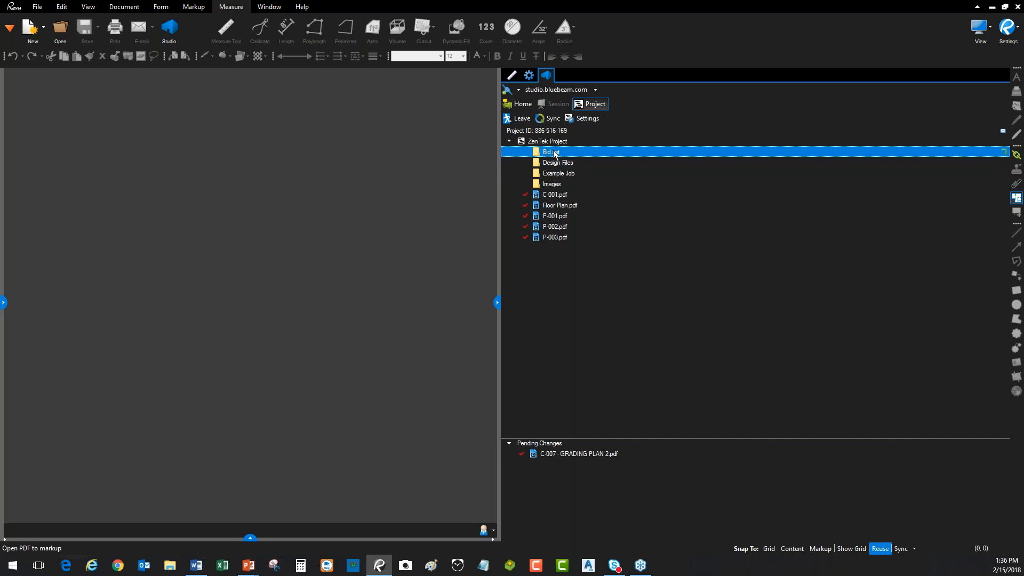
# Examine the contents of the Bid set, Example Job, Design Files and Images folders, including the preview of C-006 - GRADING PLAN 1.pdf.
pyautogui.doubleClick(554, 154)
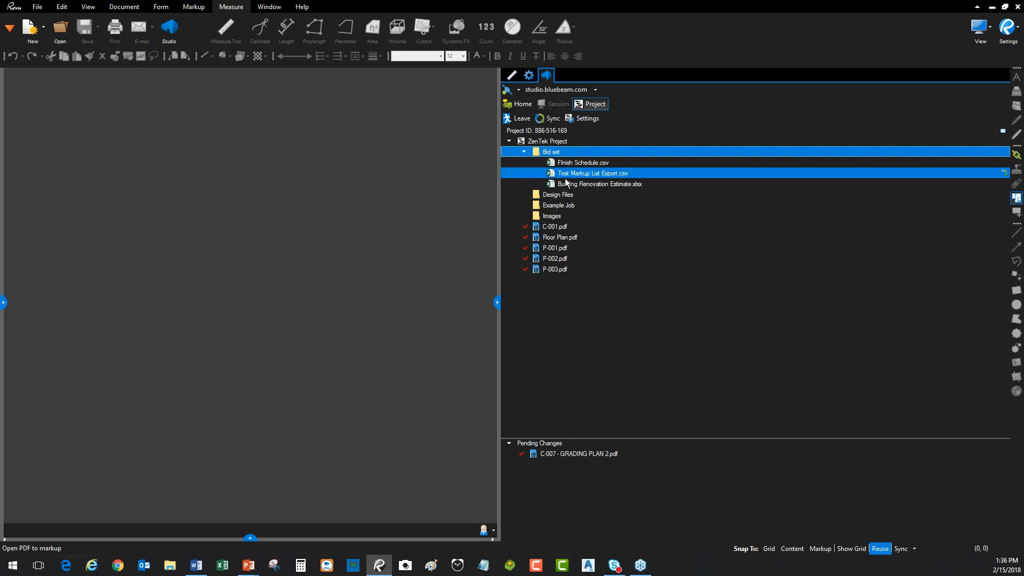
pyautogui.doubleClick(549, 207)
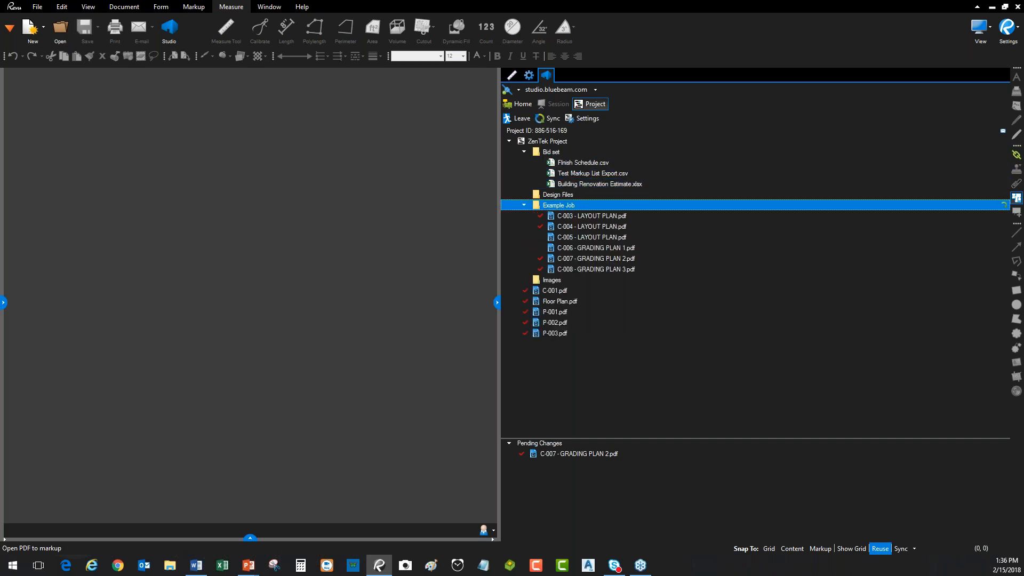
pyautogui.click(549, 195)
pyautogui.doubleClick(549, 195)
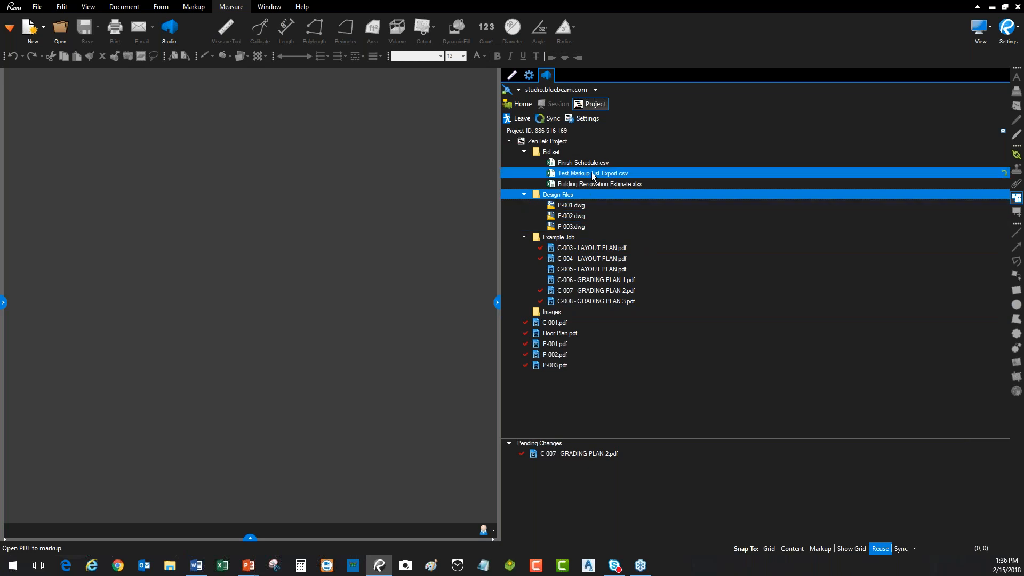
pyautogui.click(562, 313)
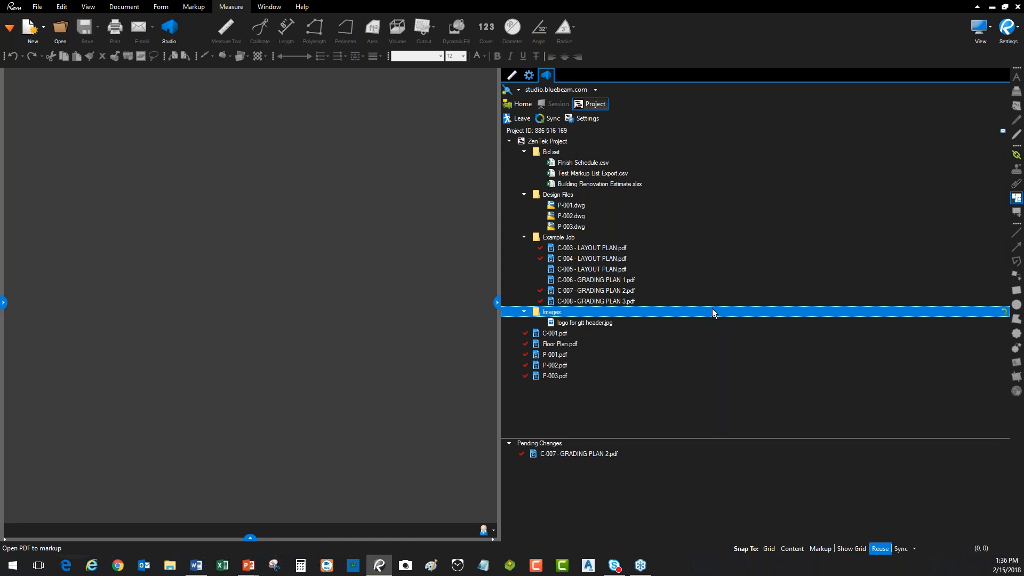
pyautogui.keyDown('ctrl'); pyautogui.click(563, 281); pyautogui.keyUp('ctrl')
pyautogui.moveTo(562, 281)
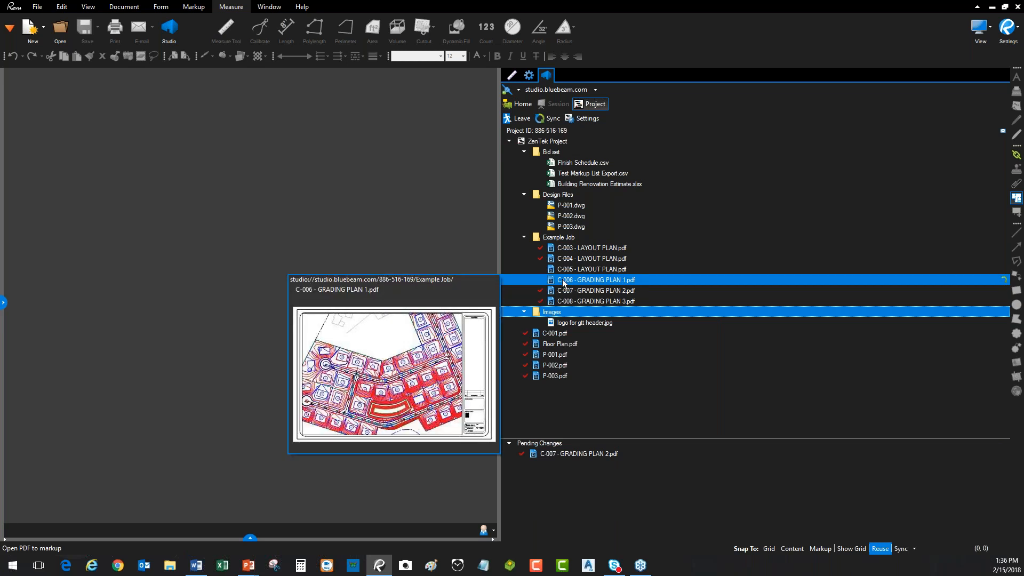
pyautogui.click(563, 273)
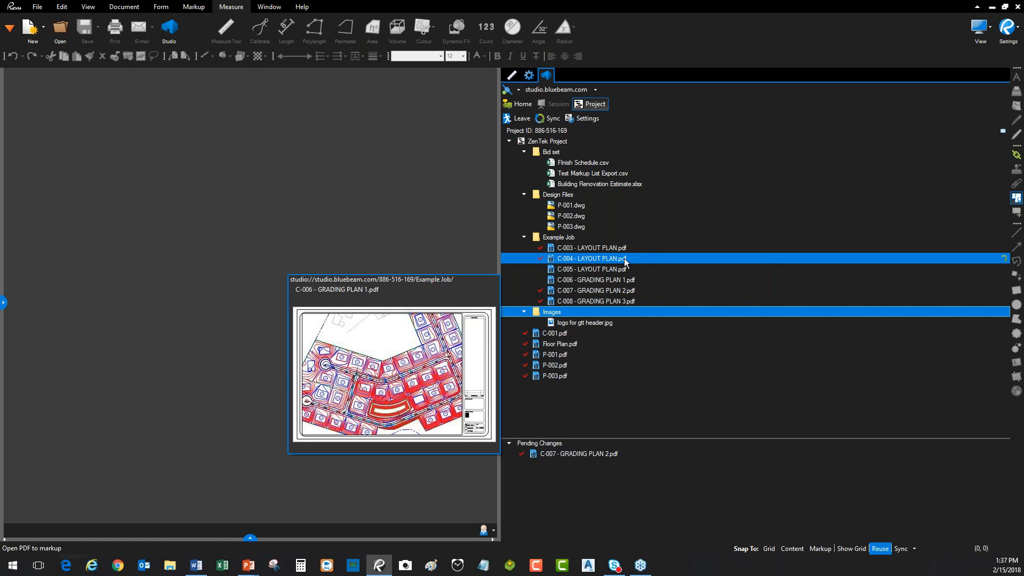
# Return to the Studio home view and start a new project named "Demo Exmple".
pyautogui.click(523, 105)
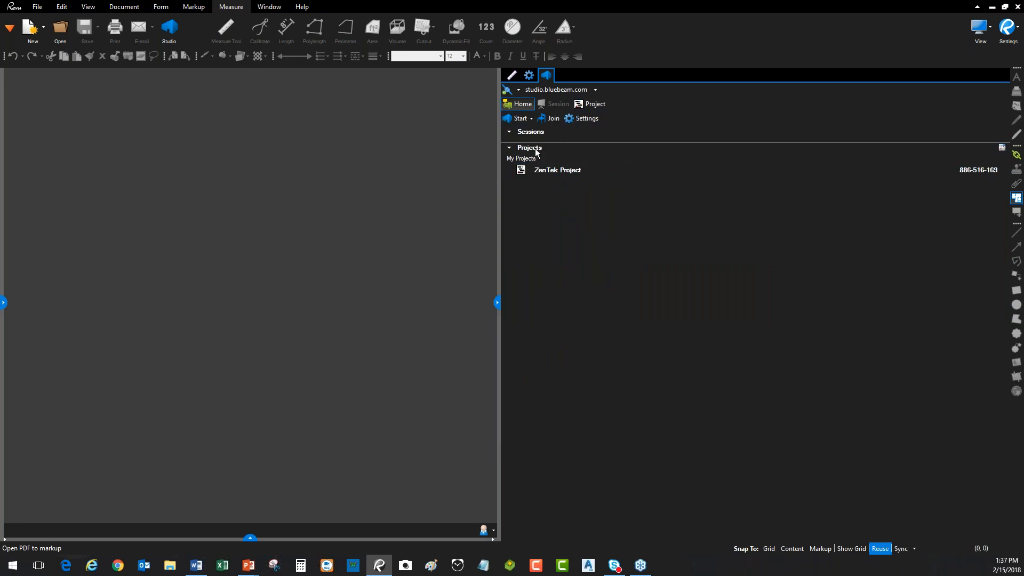
pyautogui.click(521, 119)
pyautogui.click(538, 148)
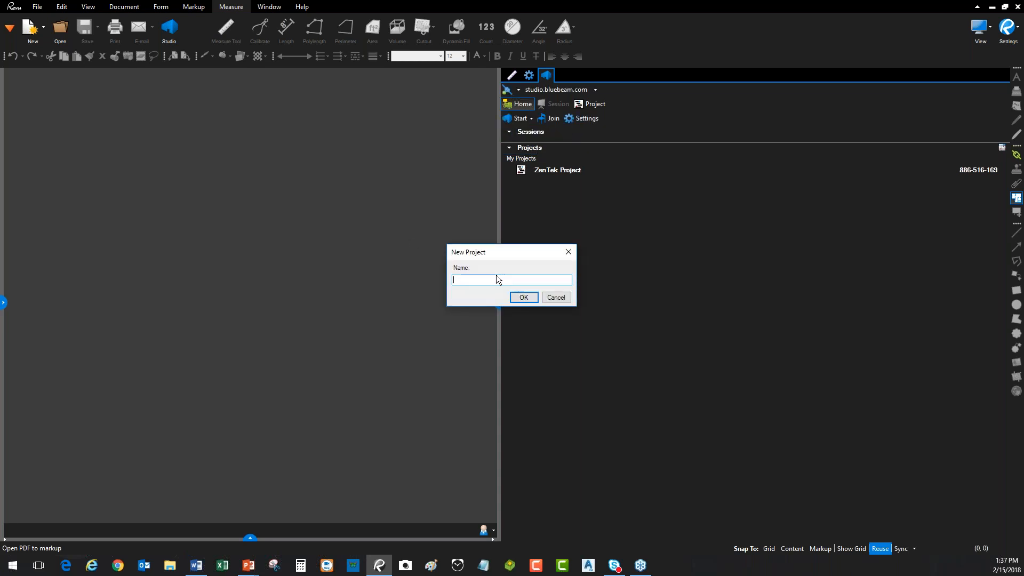
pyautogui.write('Demo Exmple')
pyautogui.click(524, 297)
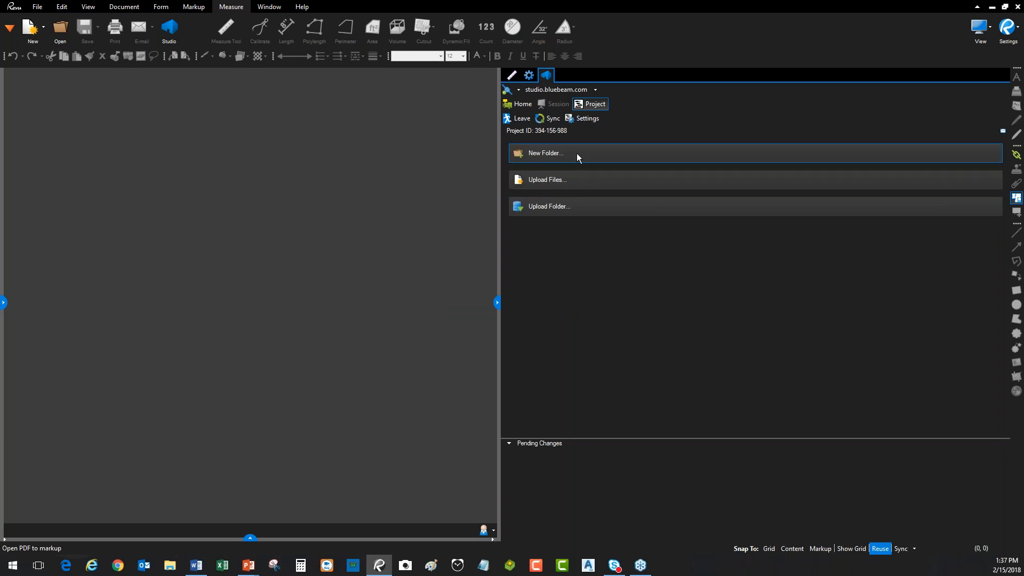
# Upload the folder "Project" from Training > Bluebeam > Bluebeam Revu for Advanced Users on the ZenTek LLC Team Site into the new project.
pyautogui.click(569, 212)
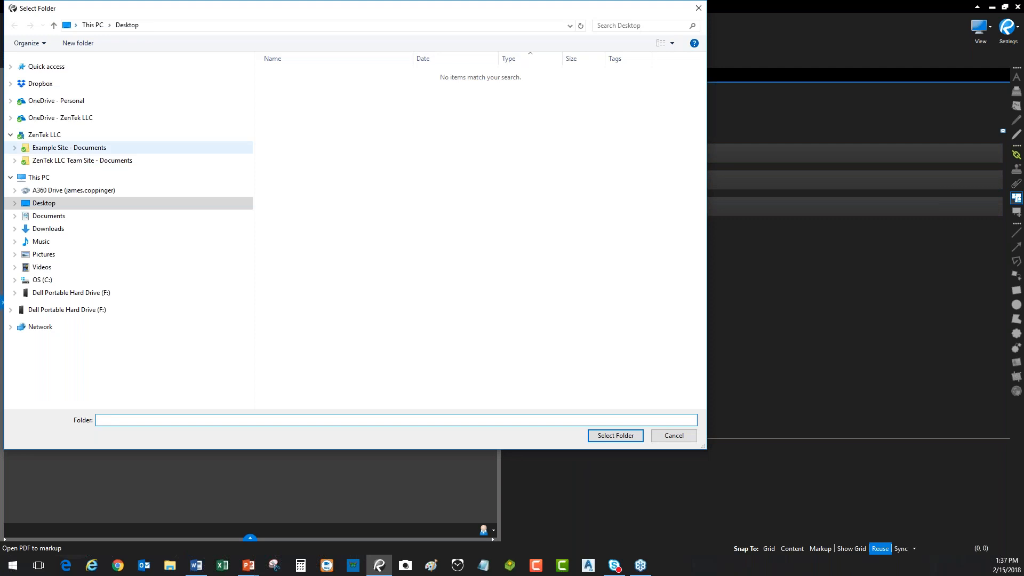
pyautogui.click(16, 161)
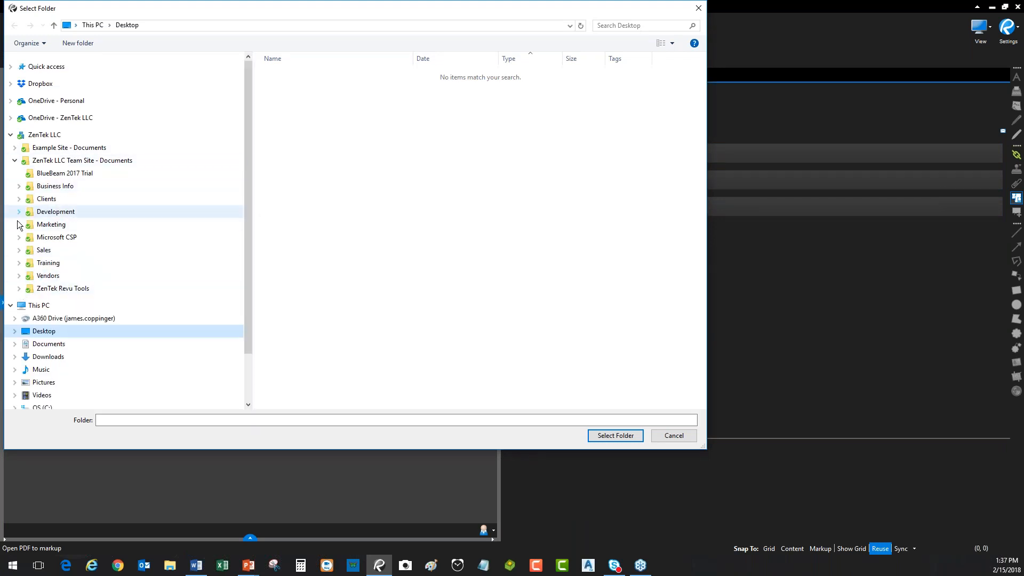
pyautogui.click(20, 263)
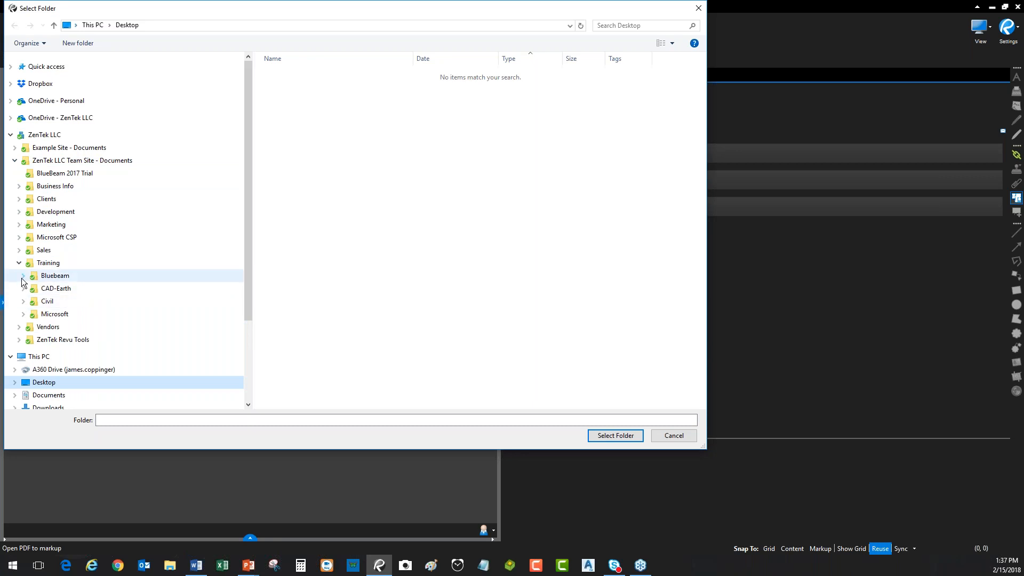
pyautogui.click(22, 276)
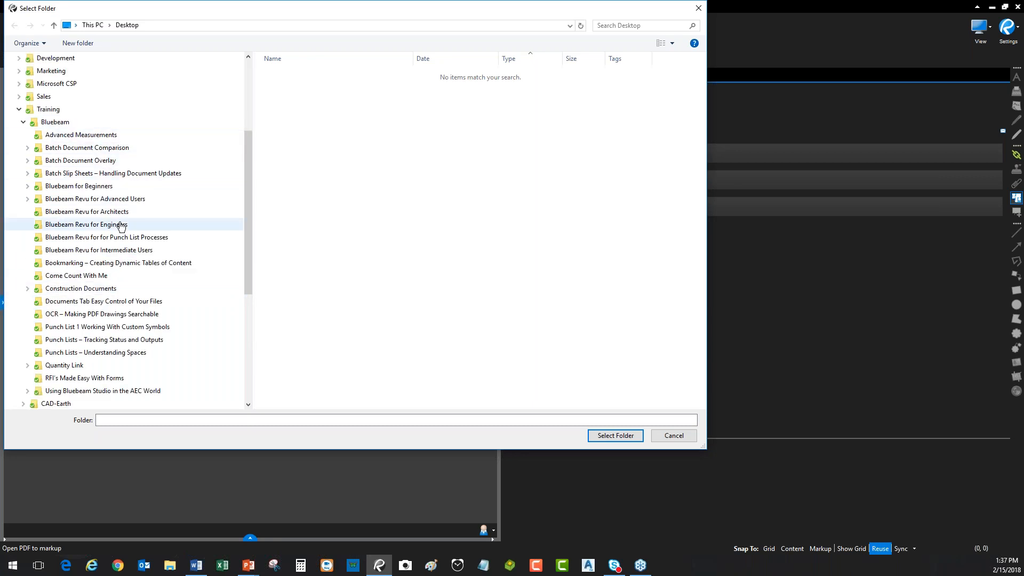
pyautogui.click(125, 201)
pyautogui.click(285, 75)
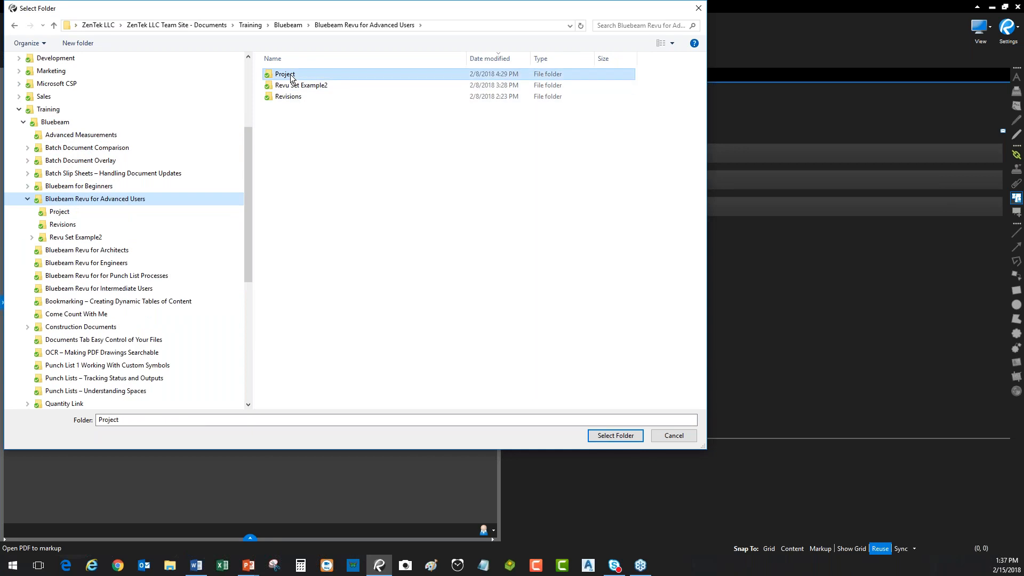
pyautogui.doubleClick(299, 75)
pyautogui.click(616, 435)
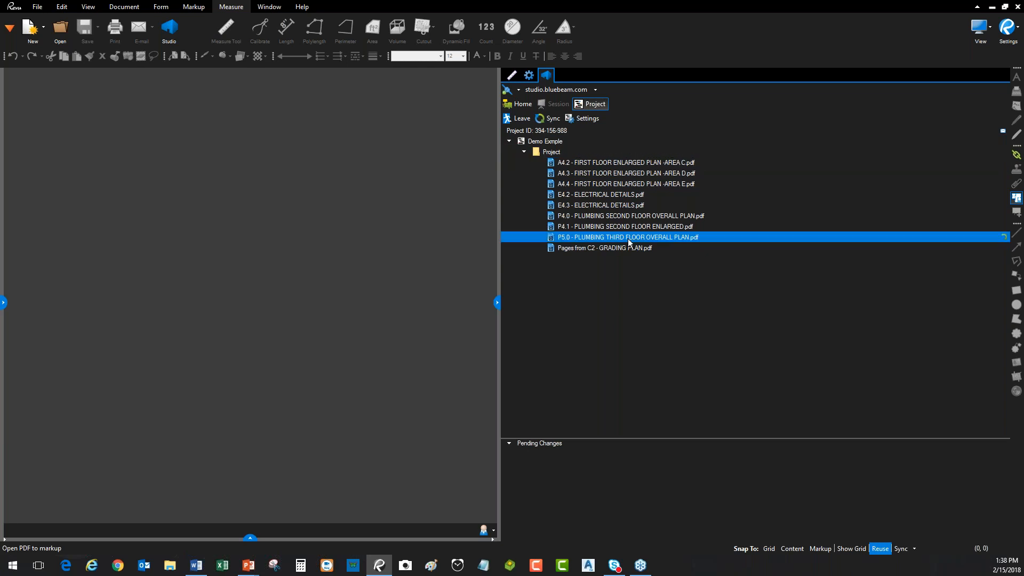
# Create a new folder named "Contracts" inside the uploaded Project folder.
pyautogui.doubleClick(565, 237)
pyautogui.rightClick(570, 152)
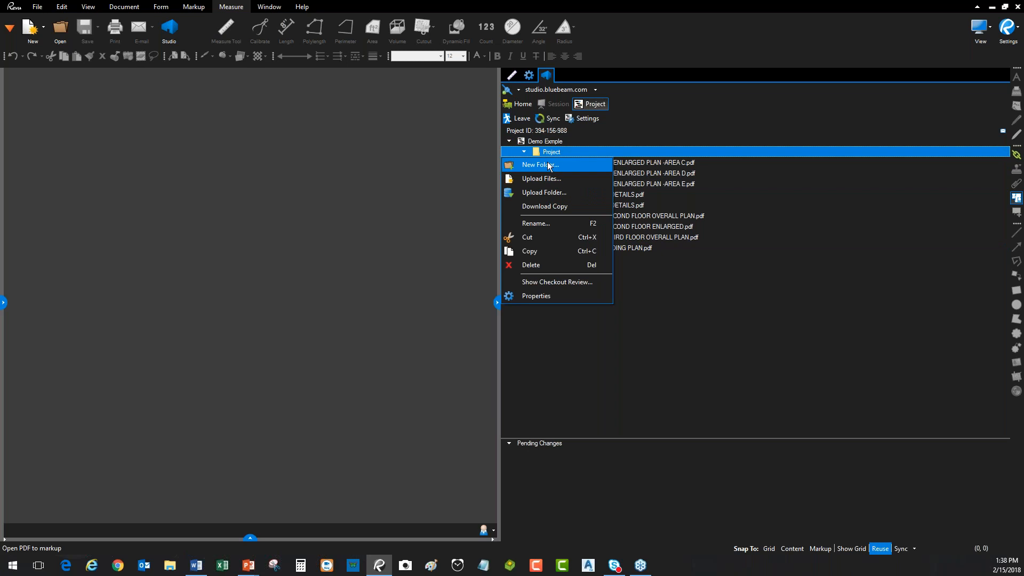
pyautogui.click(549, 165)
pyautogui.write('Contracts')
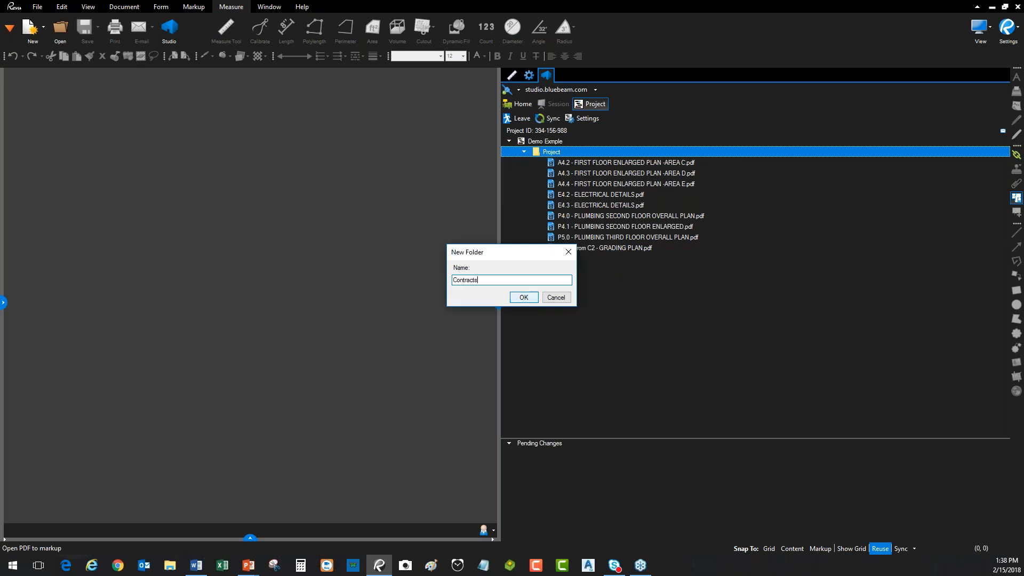
pyautogui.click(533, 300)
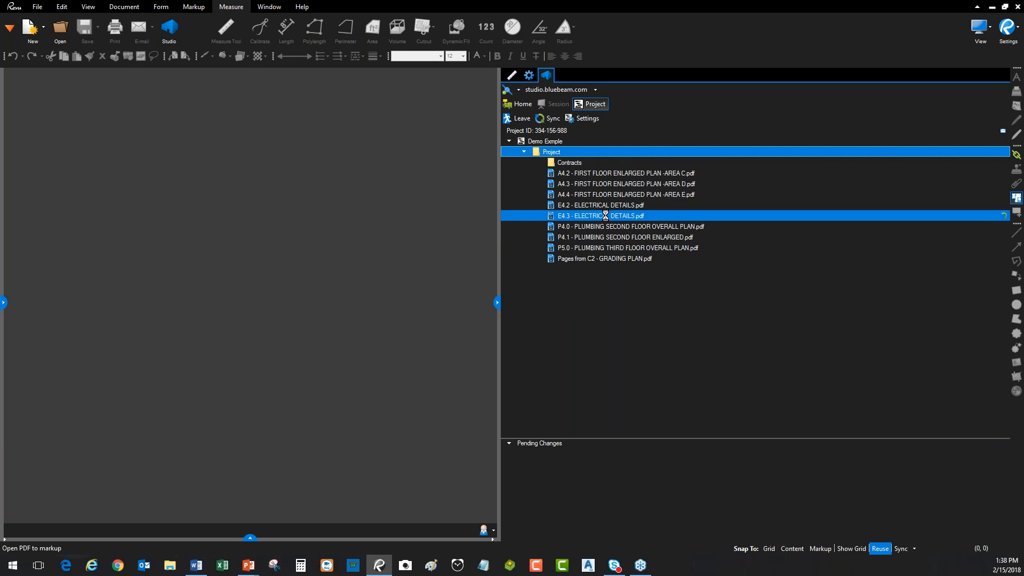
pyautogui.rightClick(573, 166)
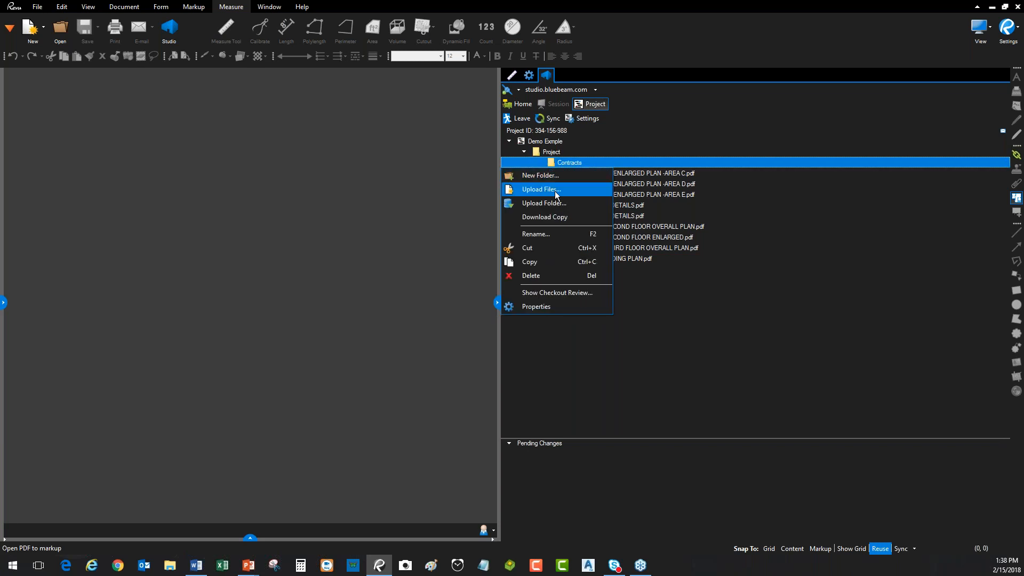
pyautogui.click(685, 167)
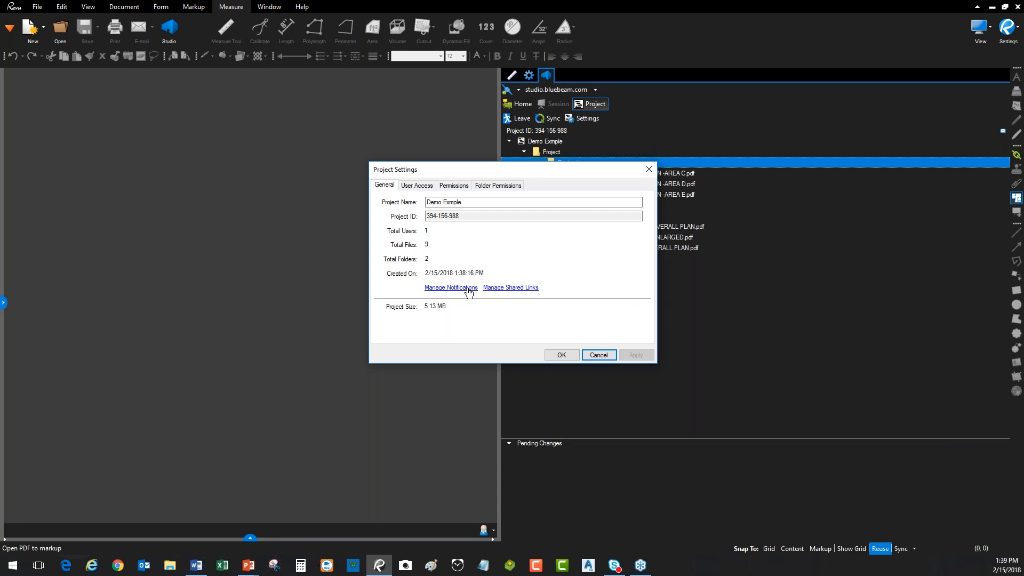
# Examine the project's user access settings, including the e-mail invitation entry and the selectable user groups, without adding anyone.
pyautogui.click(428, 186)
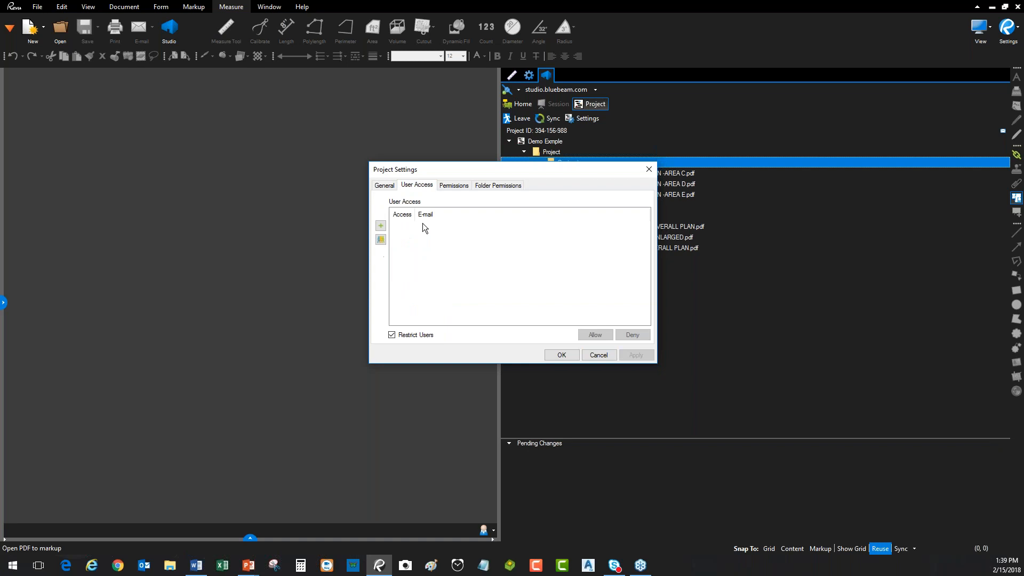
pyautogui.click(379, 226)
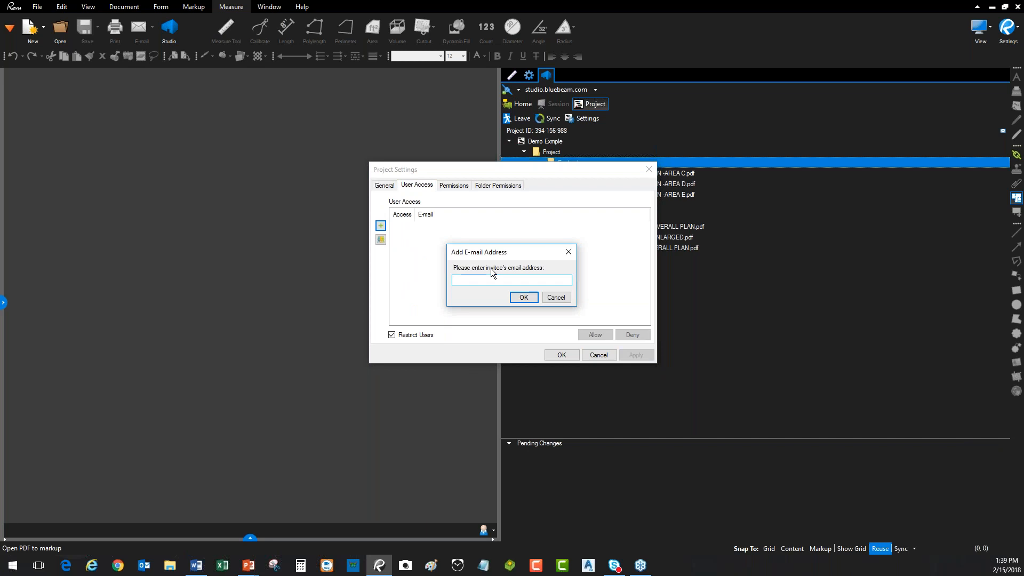
pyautogui.click(564, 296)
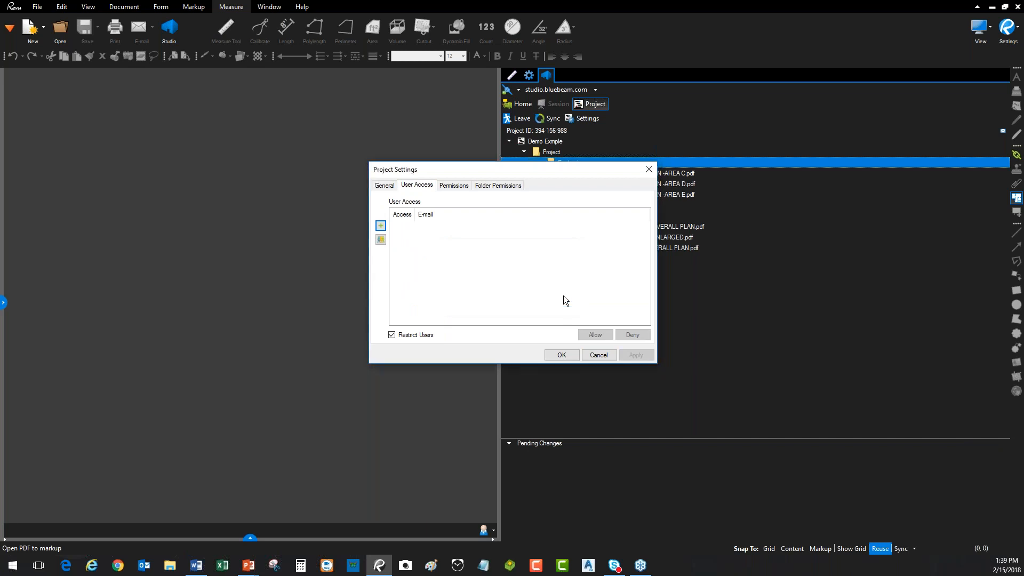
pyautogui.click(380, 240)
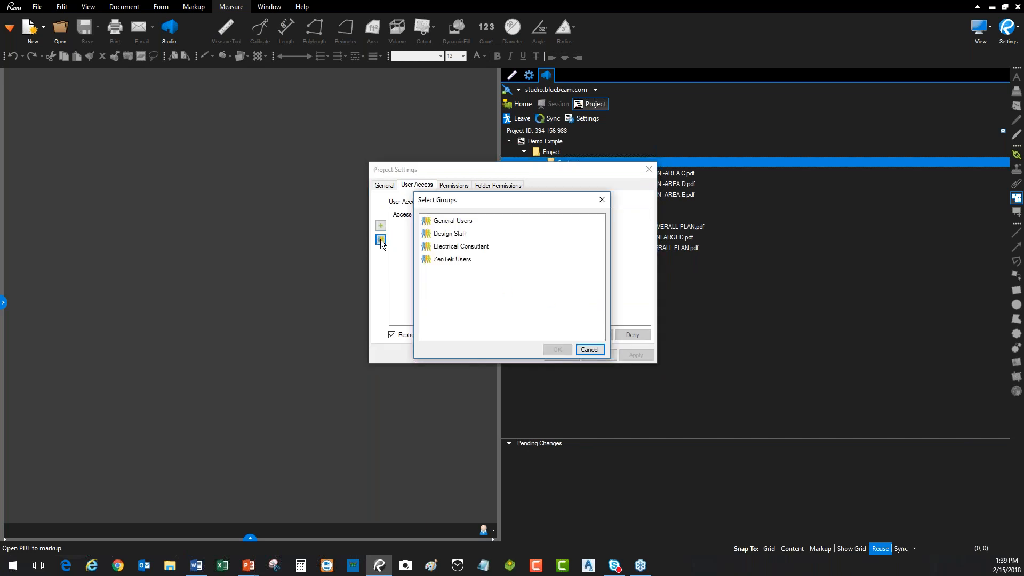
pyautogui.click(468, 259)
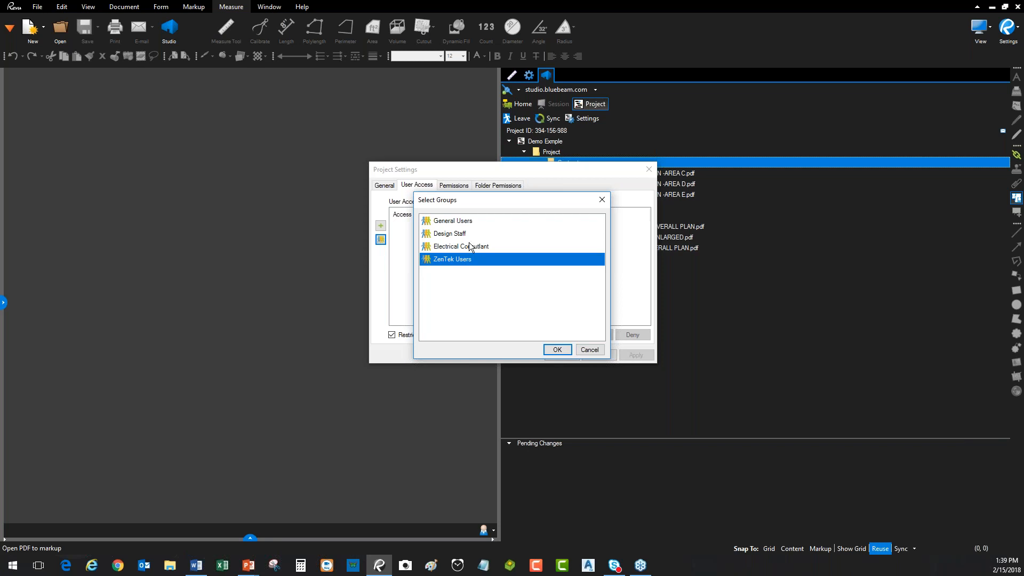
pyautogui.click(470, 246)
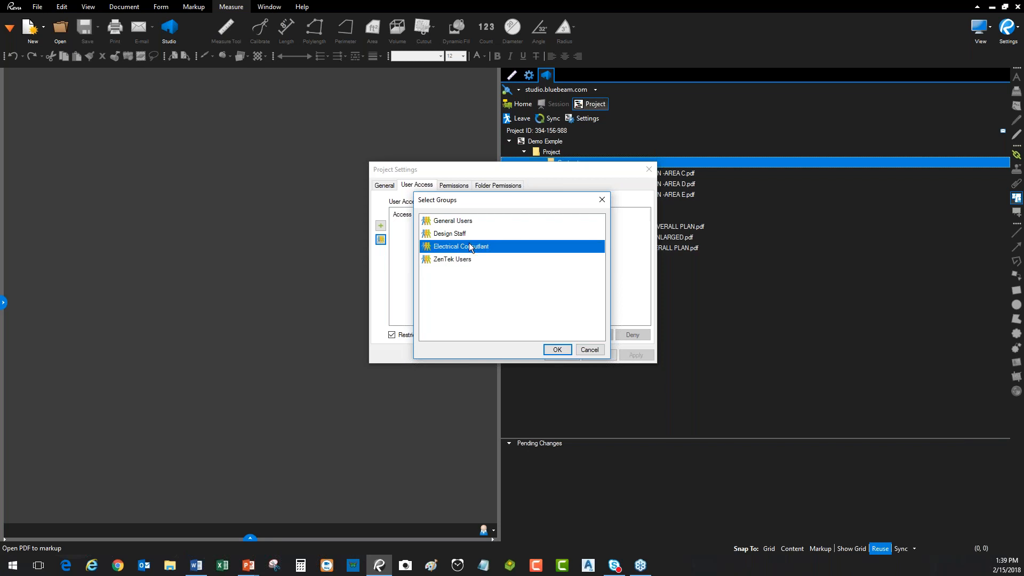
pyautogui.click(469, 235)
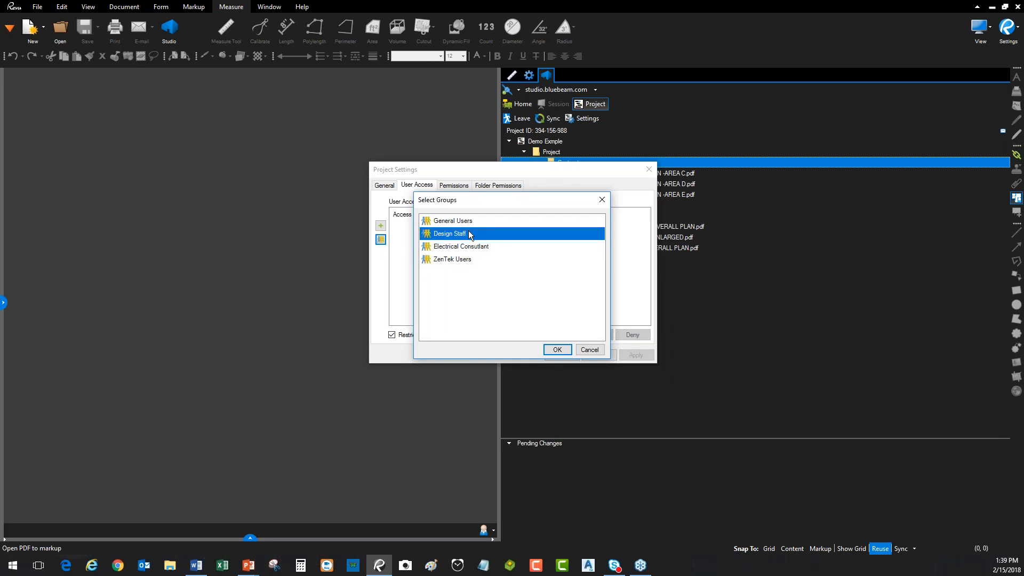
pyautogui.click(597, 352)
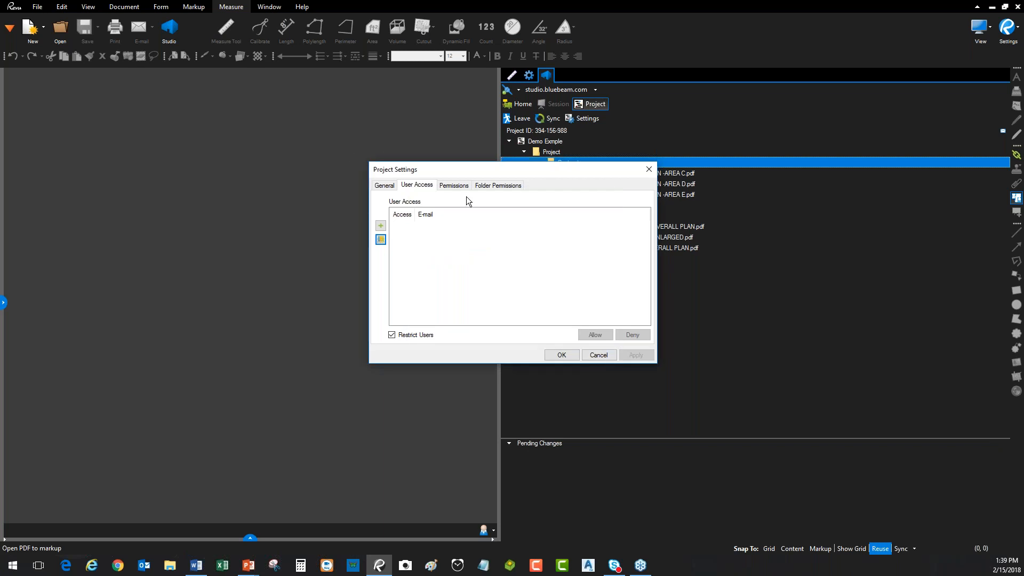
# Examine the project permissions applied to Attendees and the available user groups, without changing any setting.
pyautogui.click(454, 185)
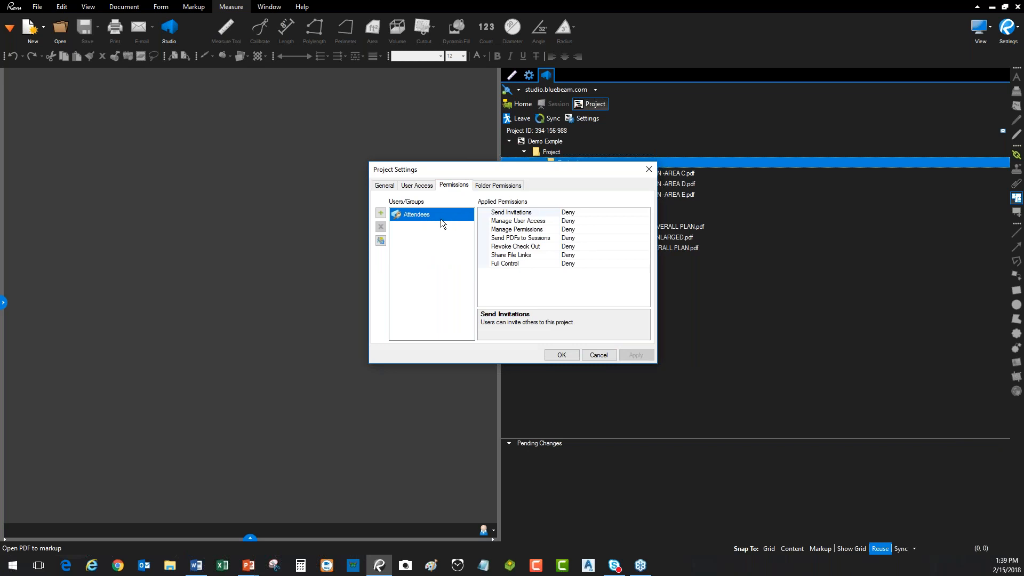
pyautogui.click(381, 241)
pyautogui.click(456, 261)
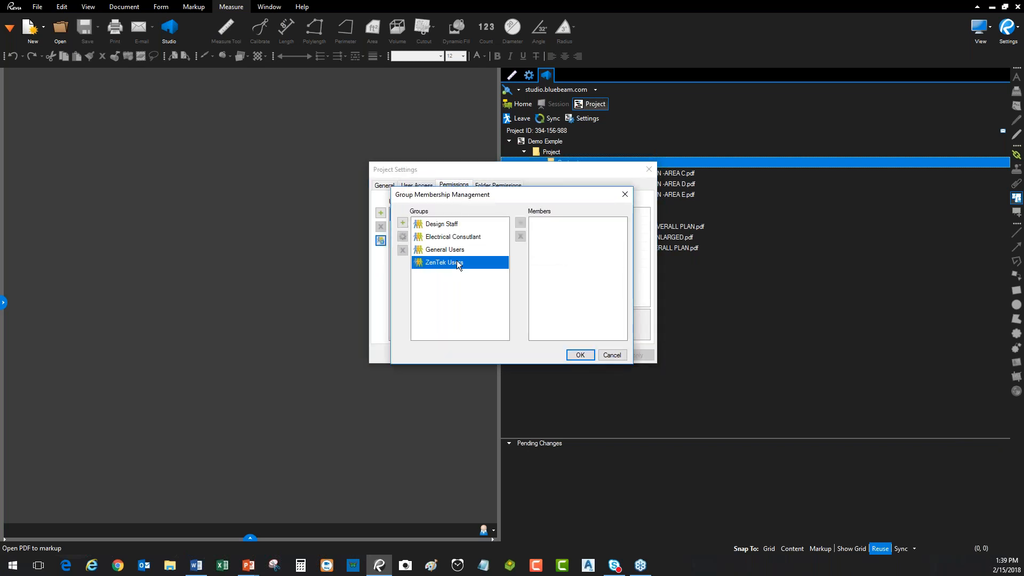
pyautogui.click(619, 356)
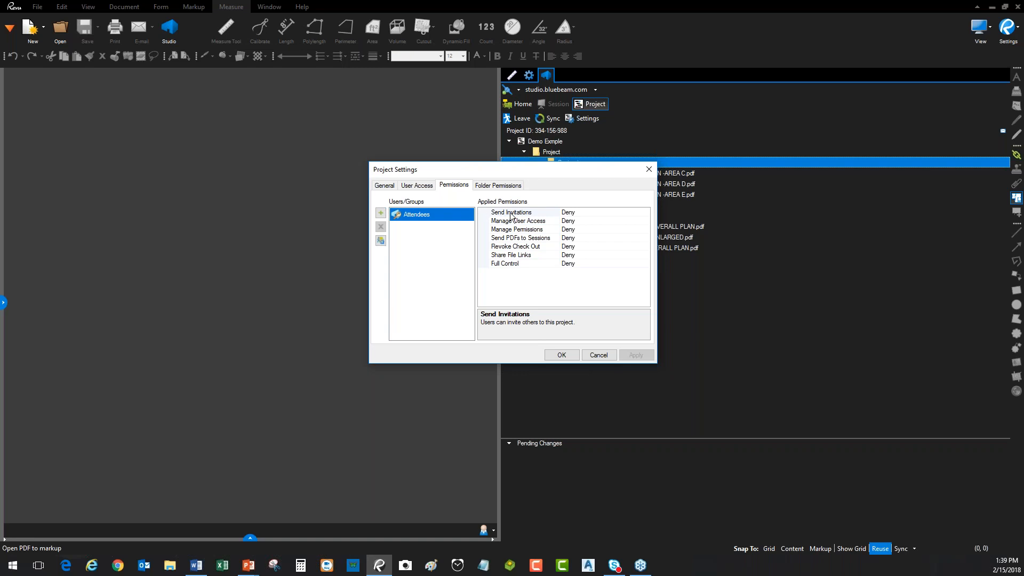
pyautogui.click(610, 209)
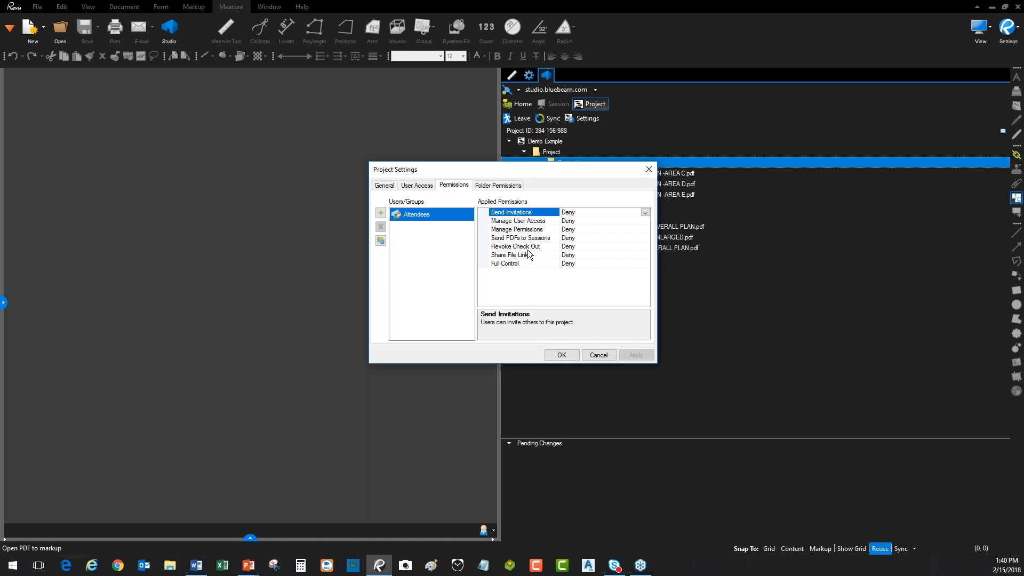
pyautogui.moveTo(510, 172); pyautogui.dragTo(507, 166)
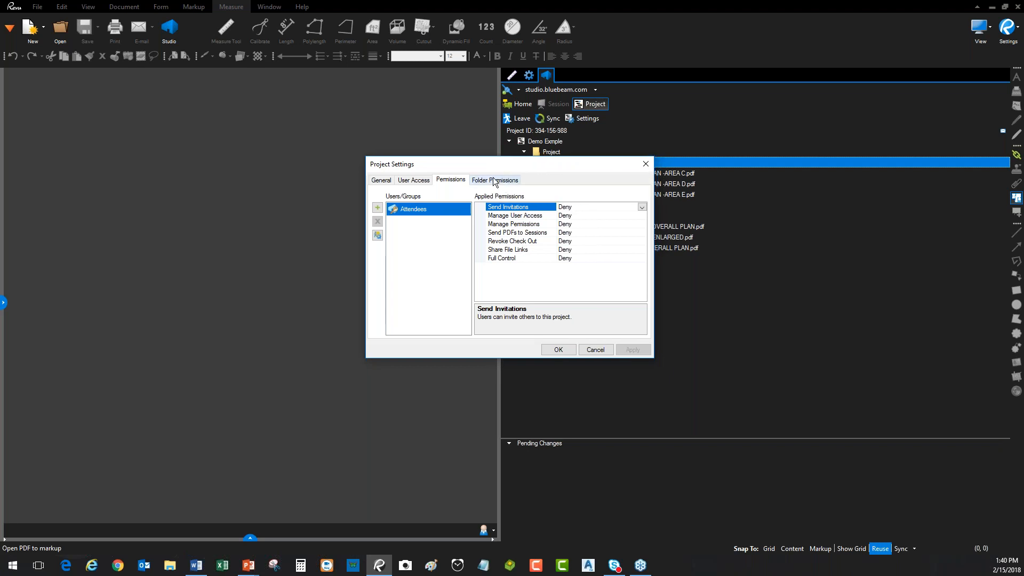
# Try setting the Contracts folder's permission to Hidden for Attendees, and discard the change.
pyautogui.click(495, 182)
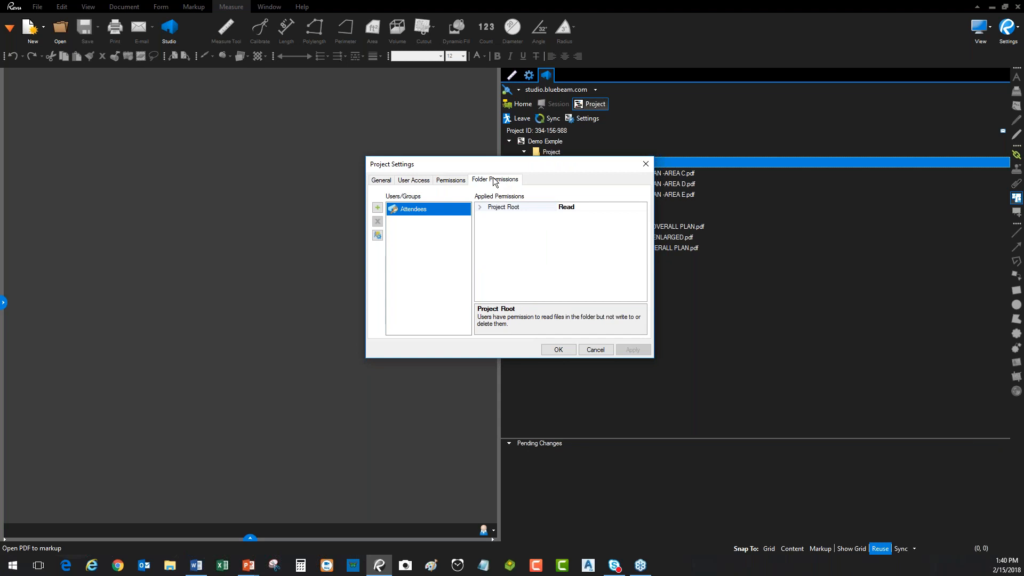
pyautogui.click(480, 207)
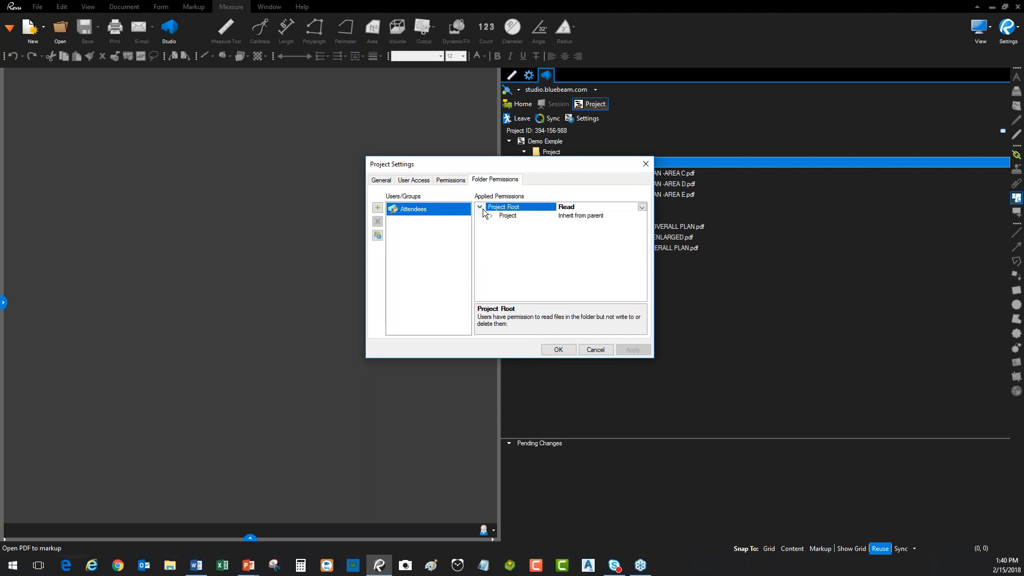
pyautogui.click(492, 216)
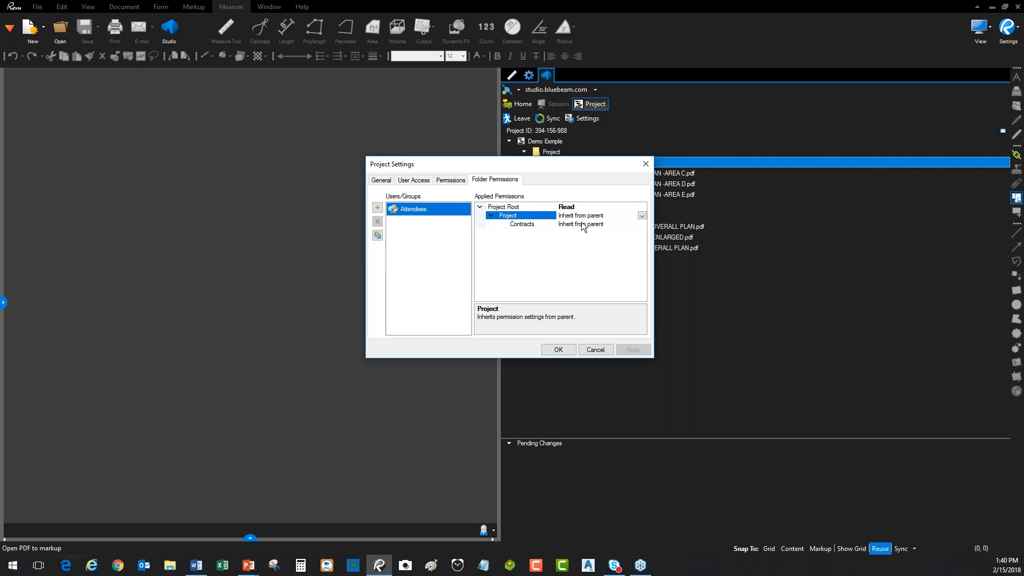
pyautogui.moveTo(576, 167); pyautogui.dragTo(406, 149)
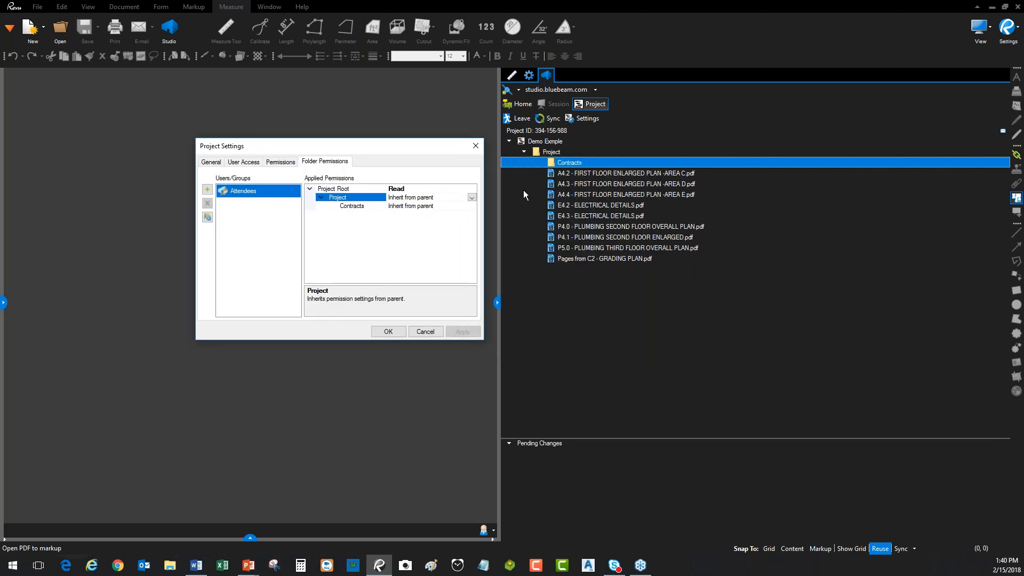
pyautogui.click(360, 206)
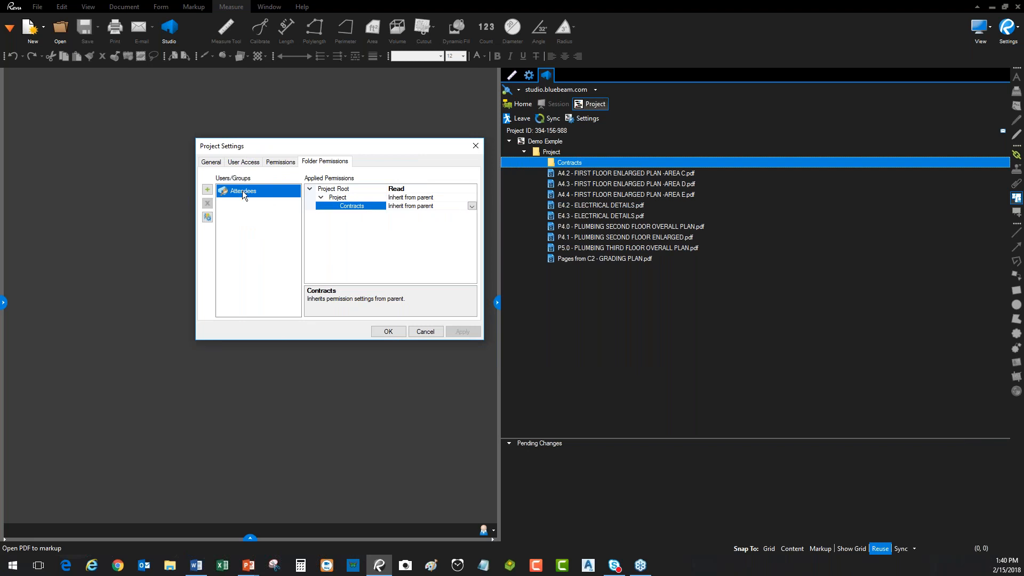
pyautogui.click(470, 206)
pyautogui.click(408, 223)
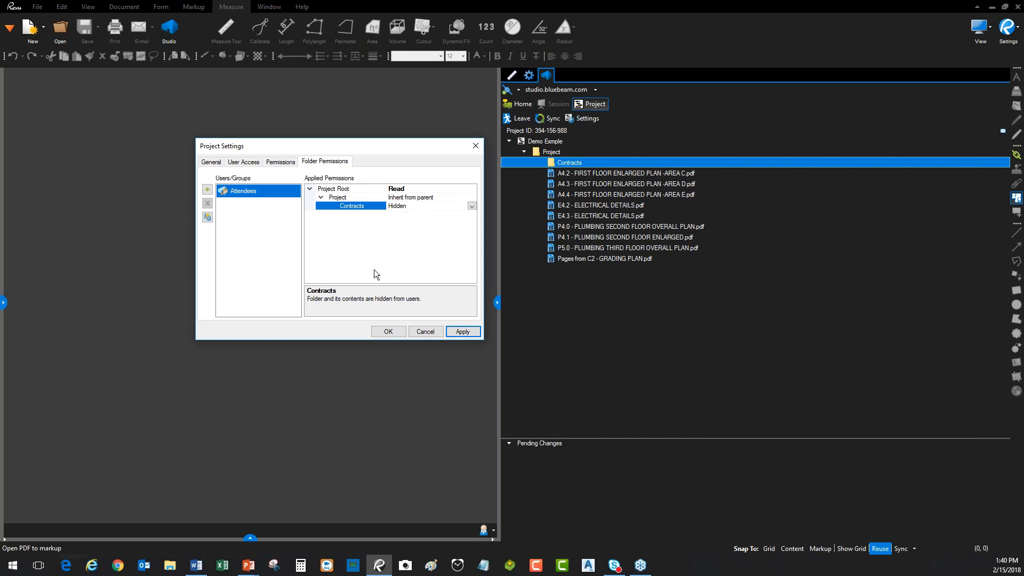
pyautogui.click(431, 333)
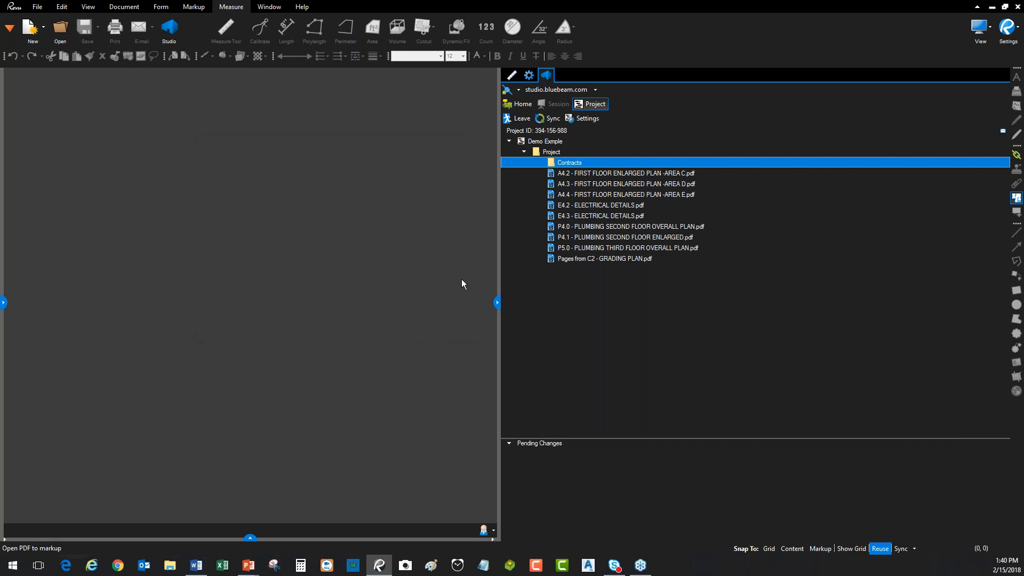
# Narrow the Studio panel to widen the document area, and enlarge the Pending Changes section.
pyautogui.moveTo(657, 258)
pyautogui.moveTo(502, 274); pyautogui.dragTo(645, 270)
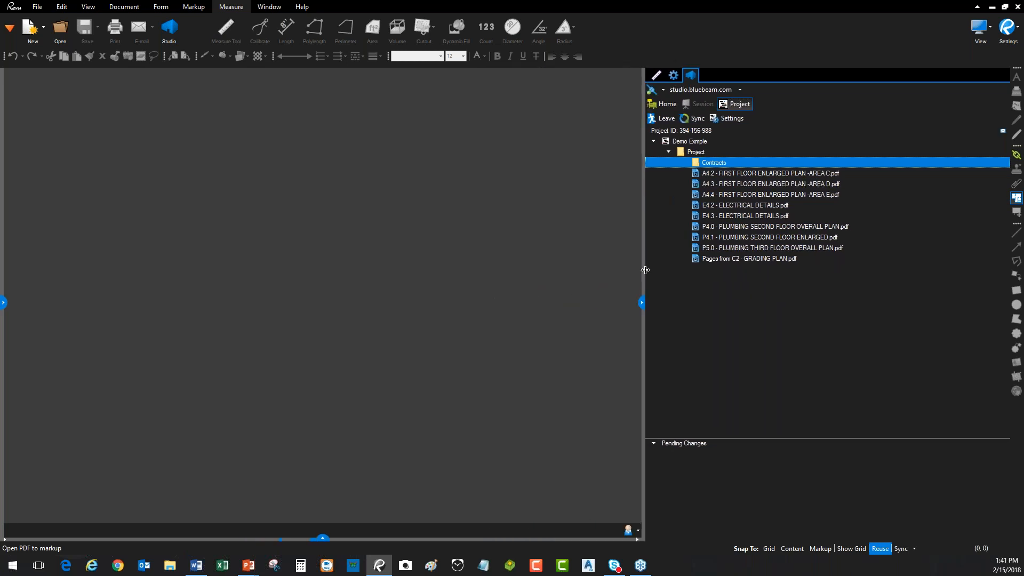
pyautogui.moveTo(715, 175)
pyautogui.moveTo(722, 439); pyautogui.dragTo(724, 380)
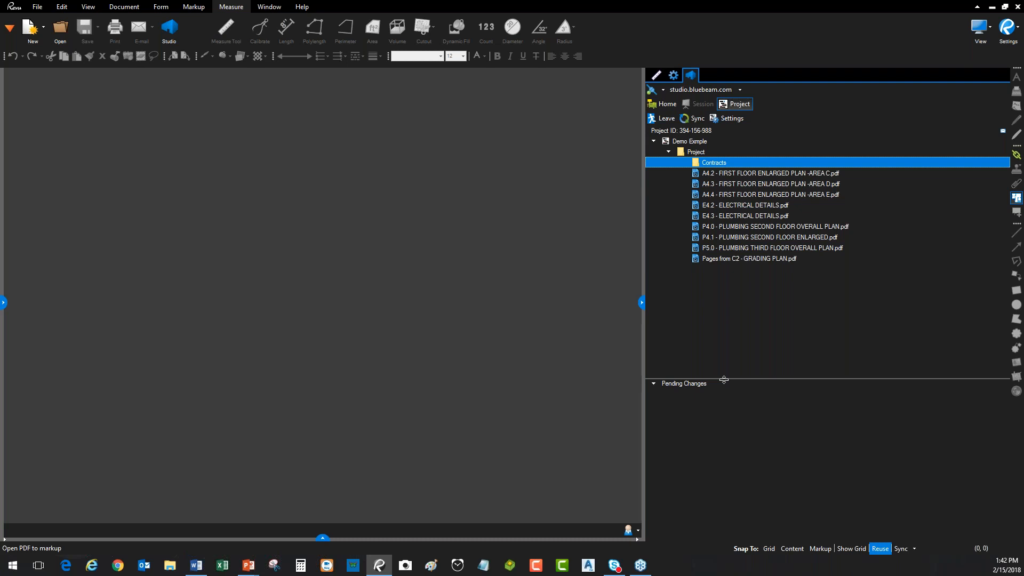
# Add the A4.2 (Area C) and A4.3 (Area D) first floor plans to a new session named "Example Session".
pyautogui.keyDown('ctrl'); pyautogui.click(732, 174); pyautogui.keyUp('ctrl')
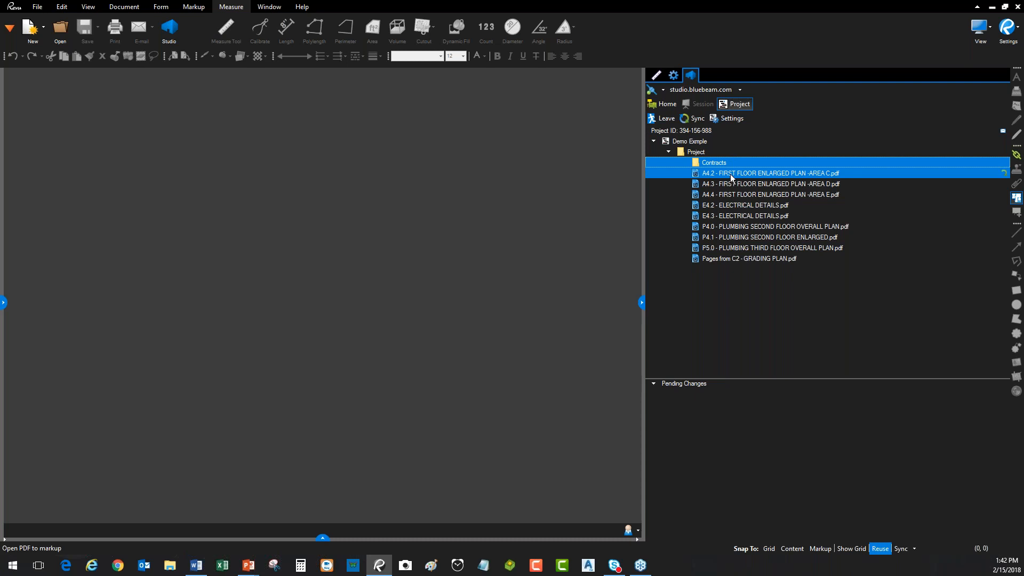
pyautogui.keyDown('shift'); pyautogui.click(731, 184); pyautogui.keyUp('shift')
pyautogui.moveTo(731, 186)
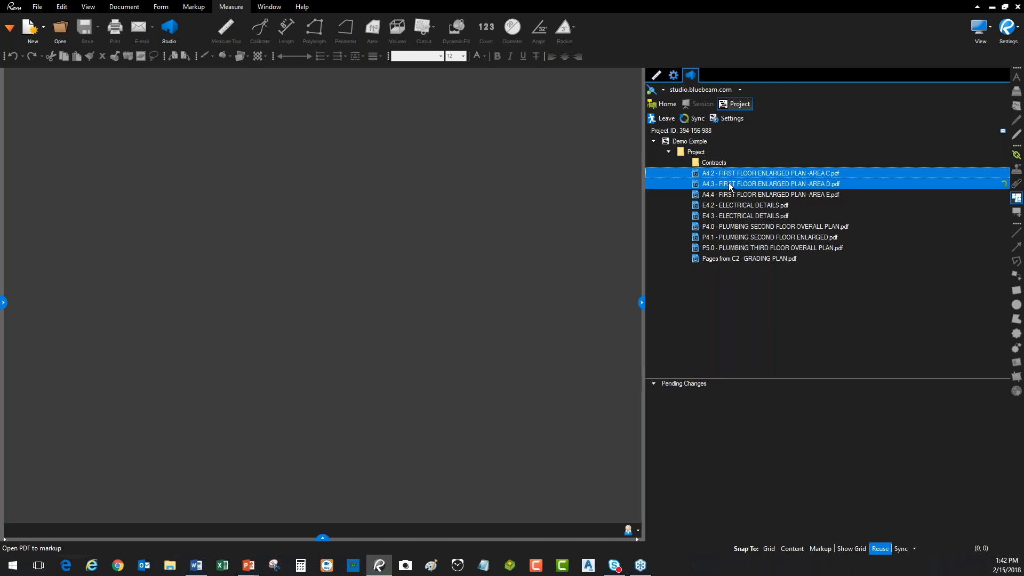
pyautogui.rightClick(731, 184)
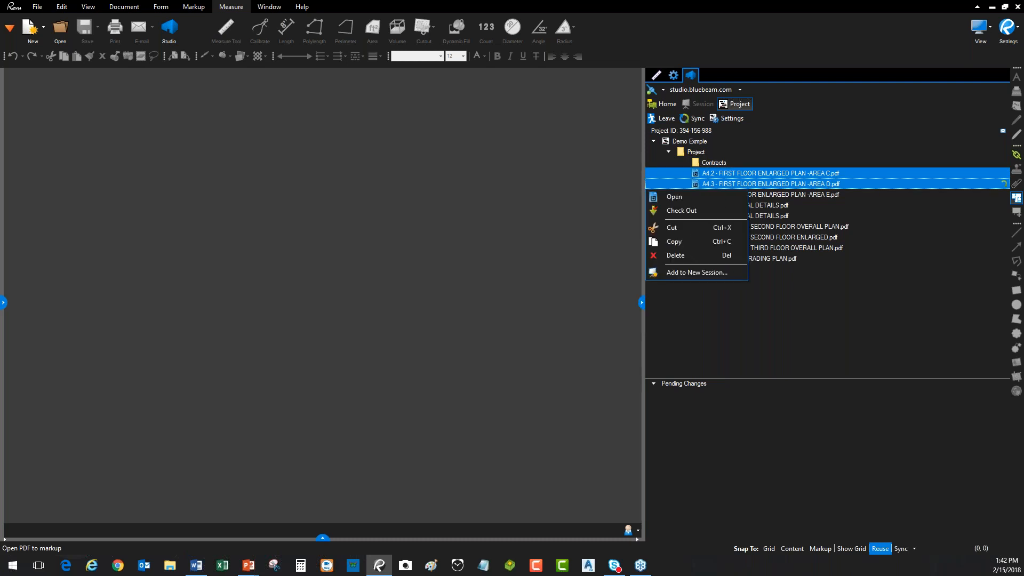
pyautogui.click(695, 272)
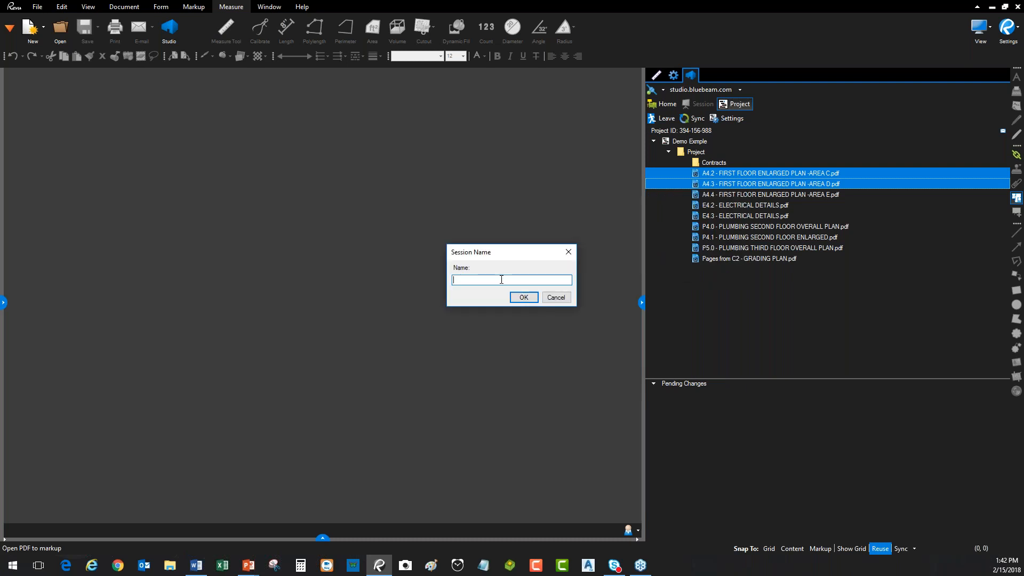
pyautogui.write('Example Session')
pyautogui.click(524, 298)
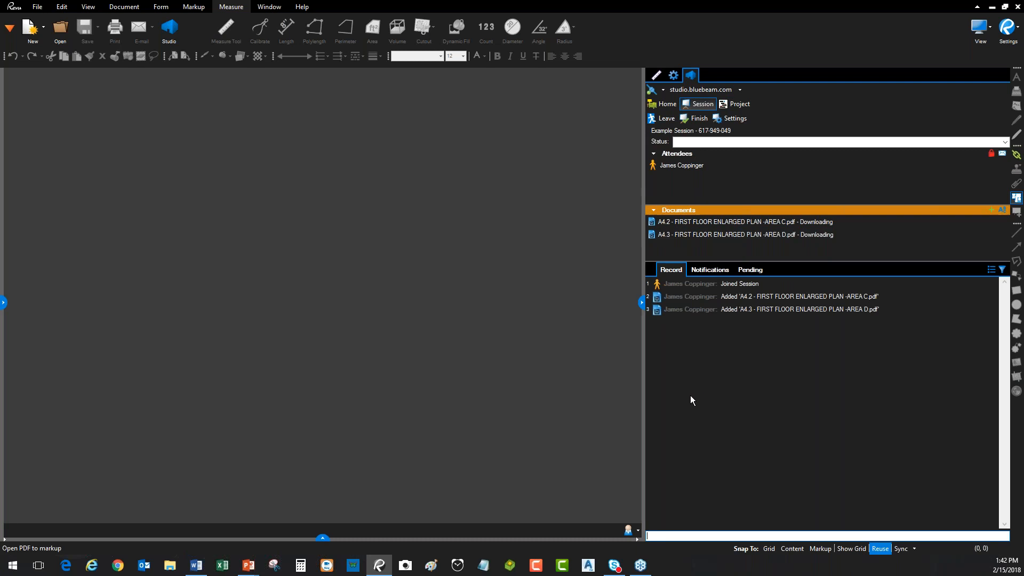
# Open the A4.2 Area C plan from the session and add a callout reading "Look at this . . ." that points into Storage room 1015.
pyautogui.click(688, 166)
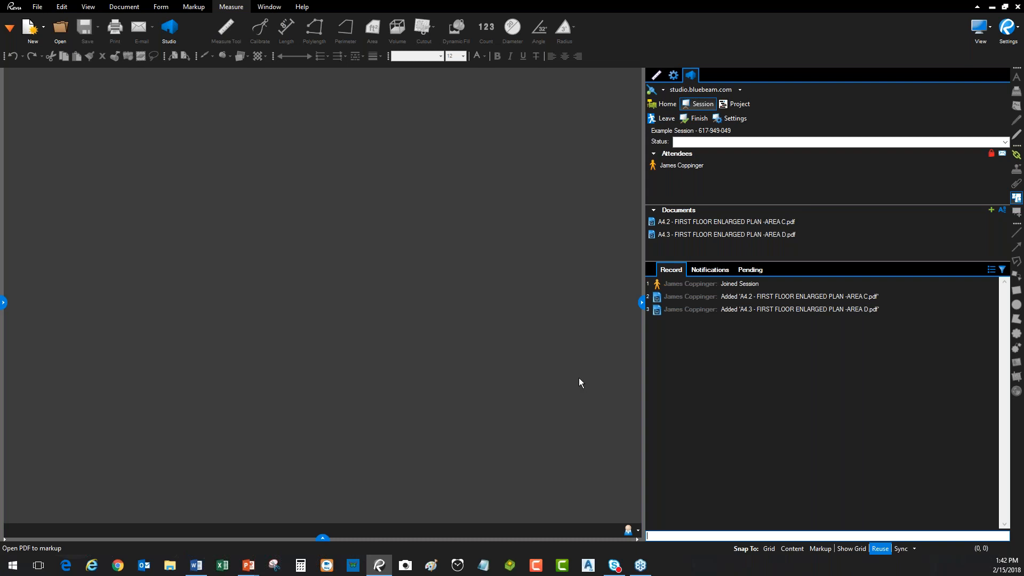
pyautogui.doubleClick(702, 223)
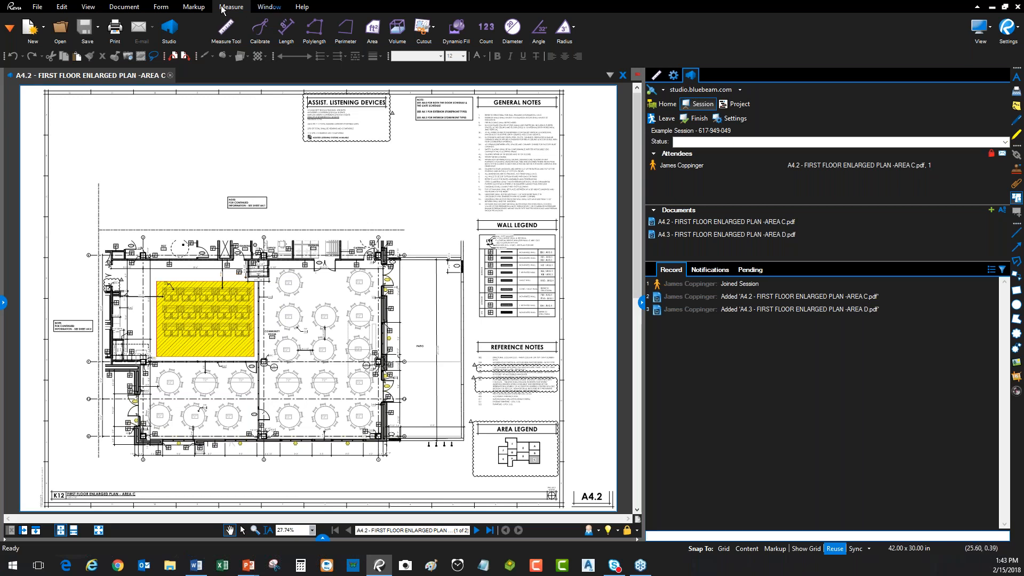
pyautogui.click(204, 12)
pyautogui.click(229, 26)
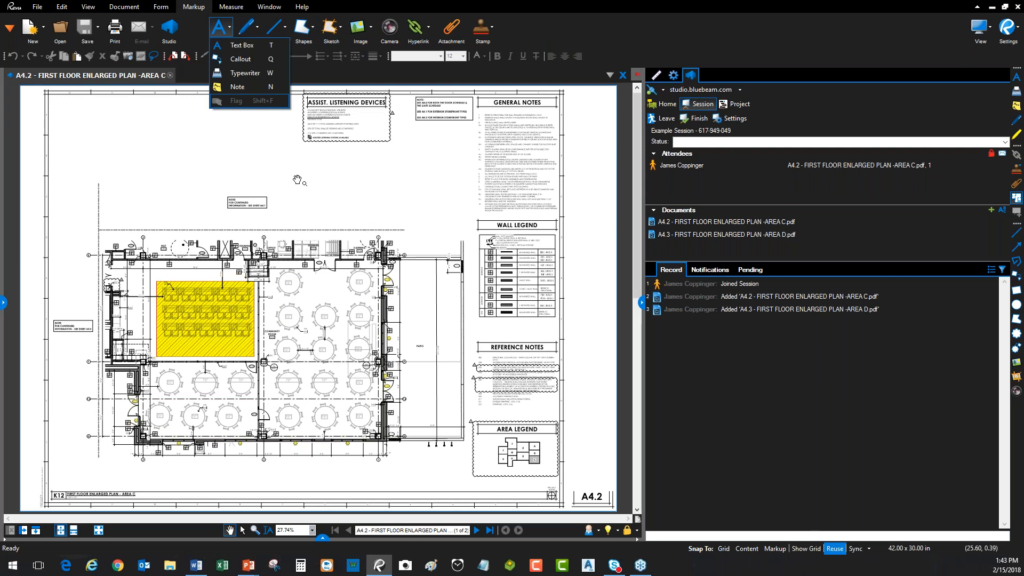
pyautogui.click(248, 72)
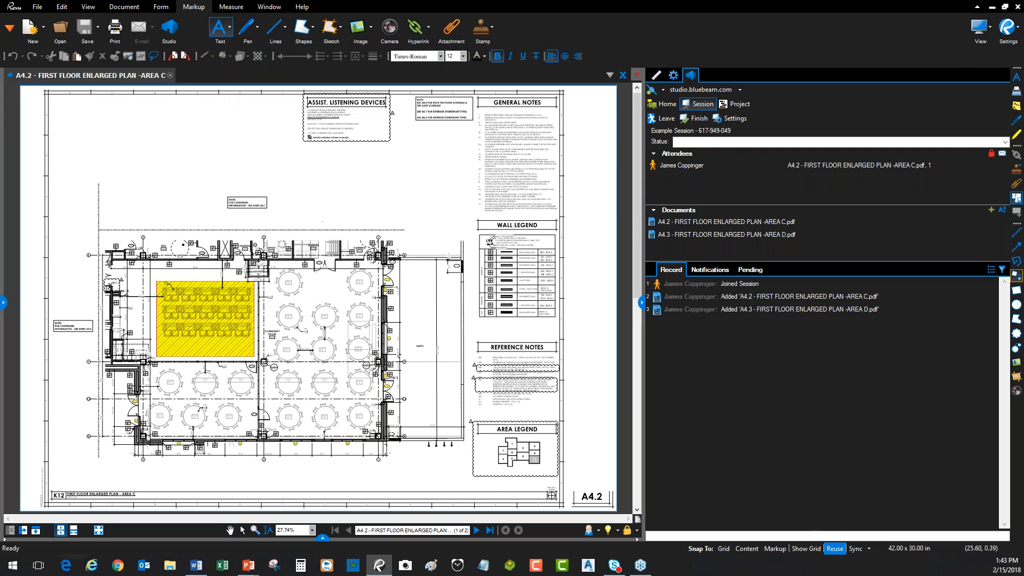
pyautogui.scroll(5, 318, 223)
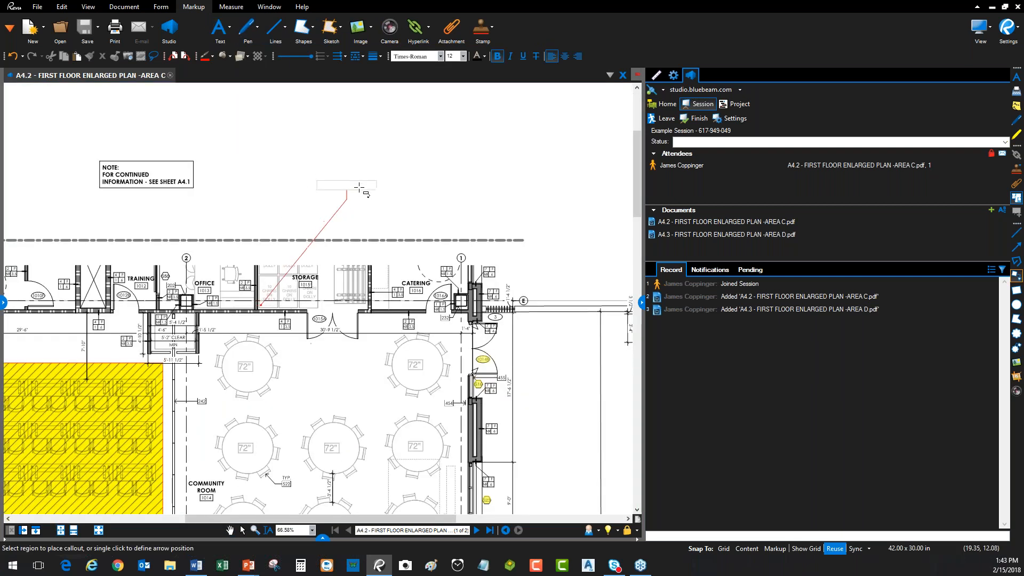
pyautogui.click(421, 202)
pyautogui.write('Lo')
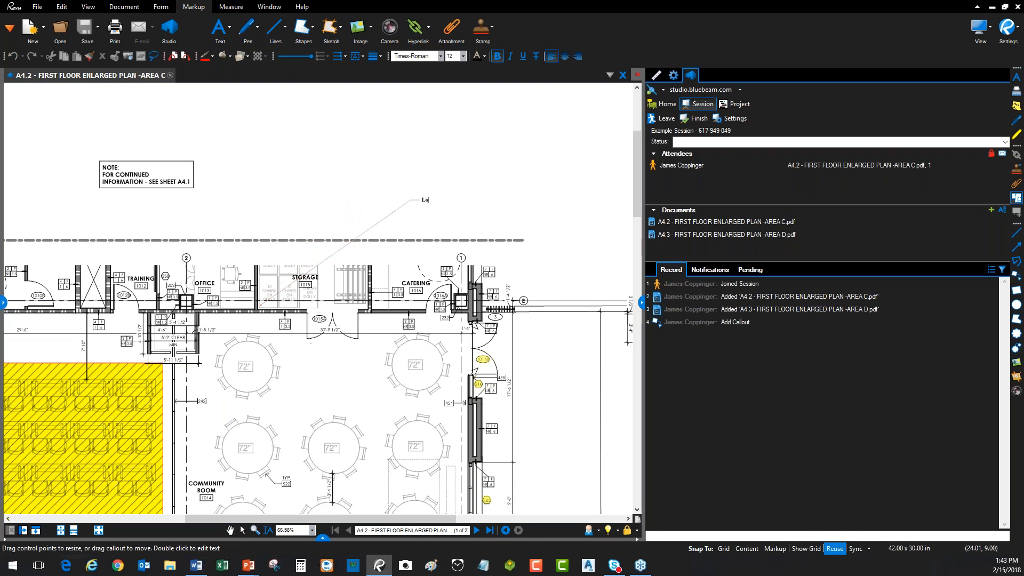
pyautogui.write('ok at this . . .')
pyautogui.press('Escape')
pyautogui.scroll(4, 374, 237)
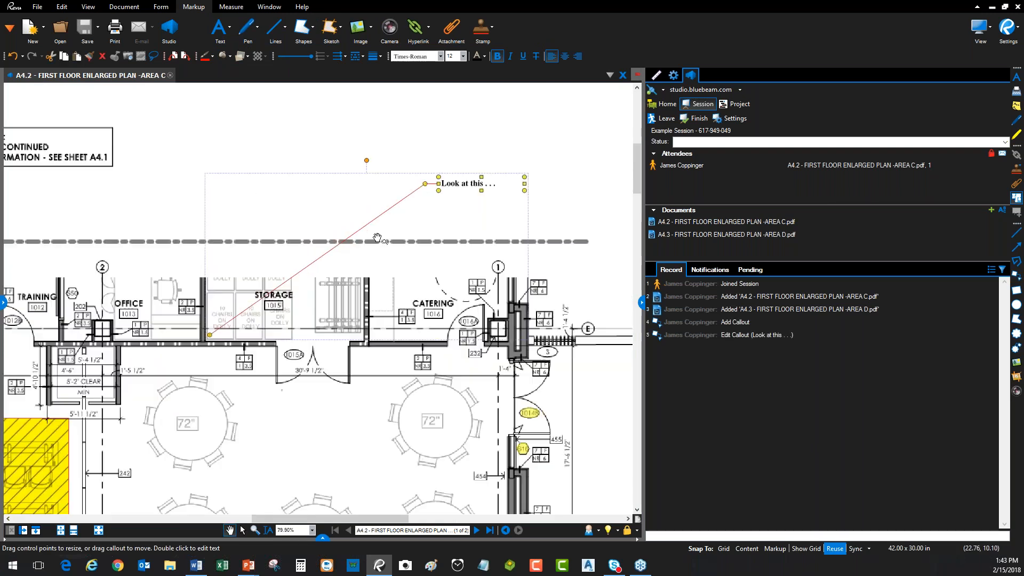
pyautogui.press('Escape')
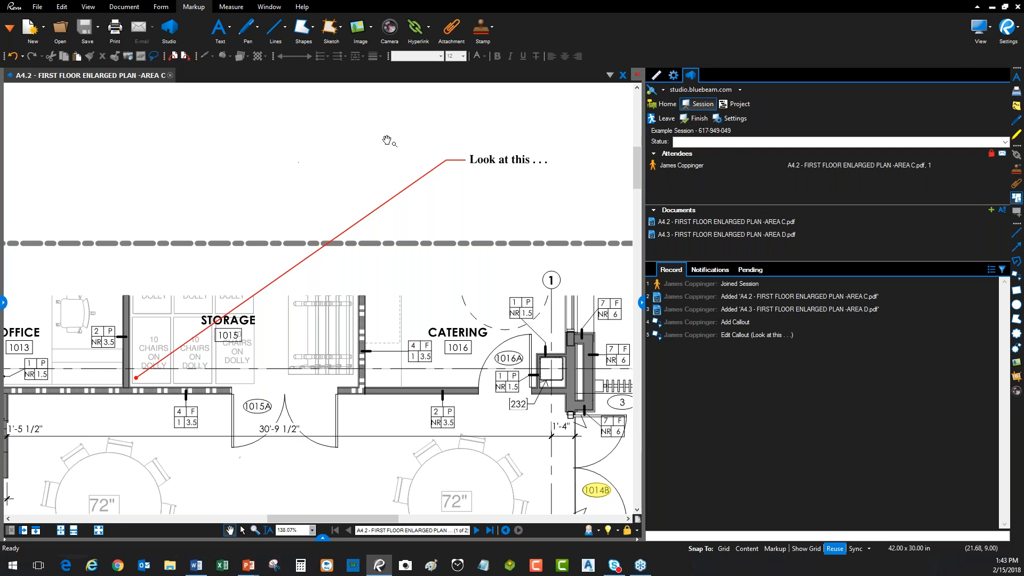
pyautogui.click(688, 166)
pyautogui.scroll(-4, 461, 215)
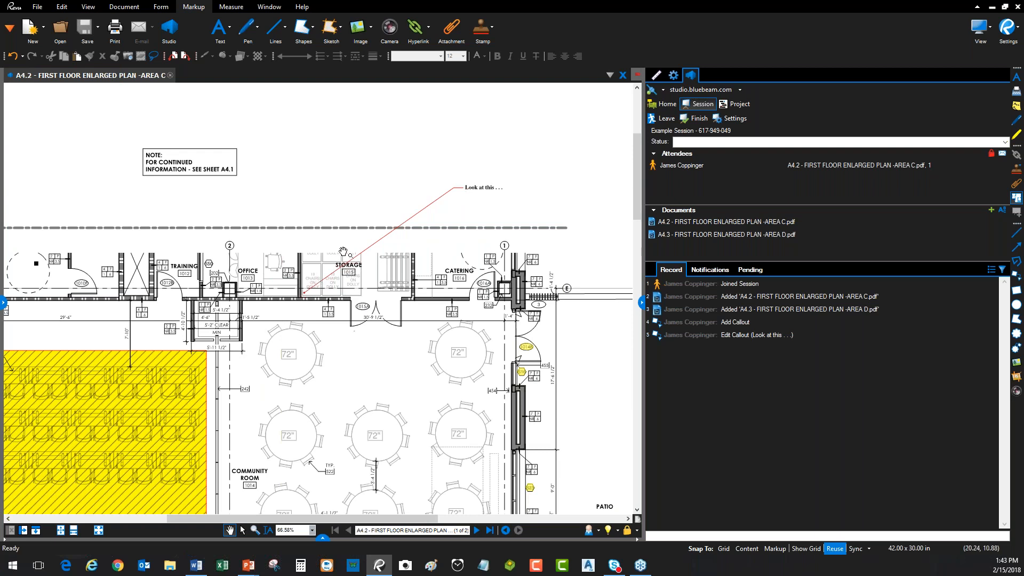
pyautogui.scroll(2, 355, 250)
pyautogui.scroll(4, 354, 250)
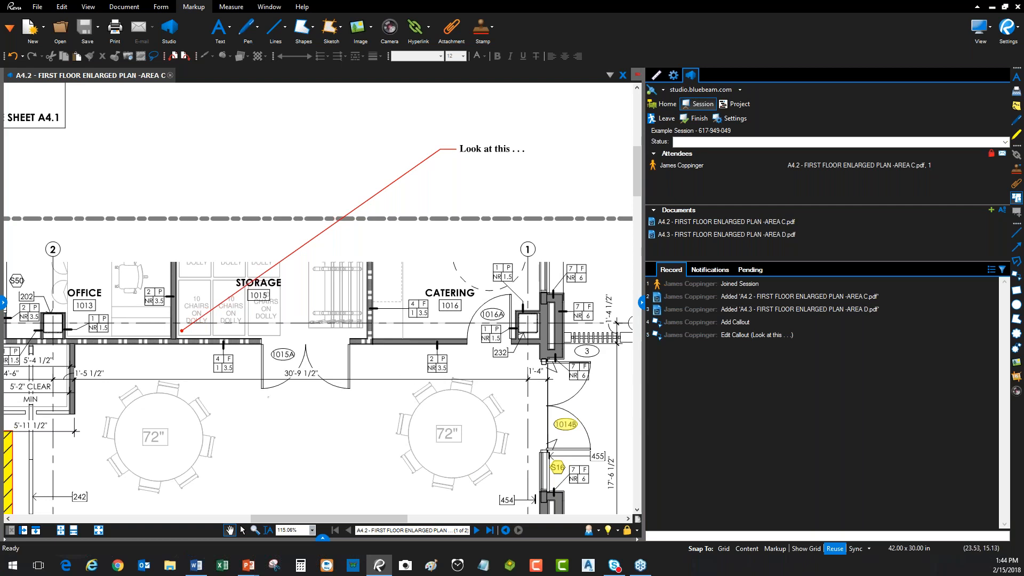
# Reply to the "Look at this . . ." callout with "Here's the issue . ." and widen the Comments column of the markups list.
pyautogui.click(323, 538)
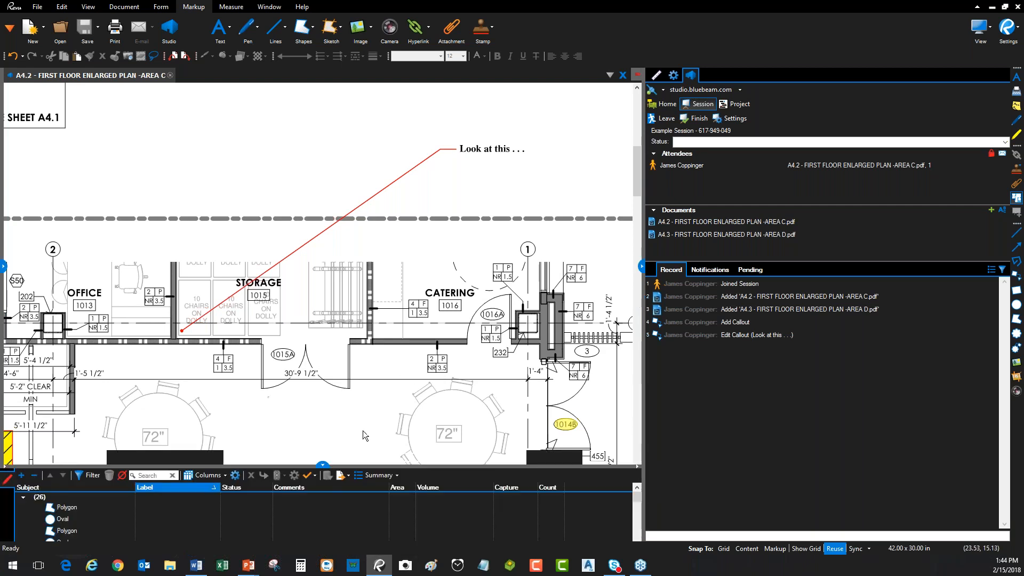
pyautogui.click(422, 163)
pyautogui.rightClick(419, 159)
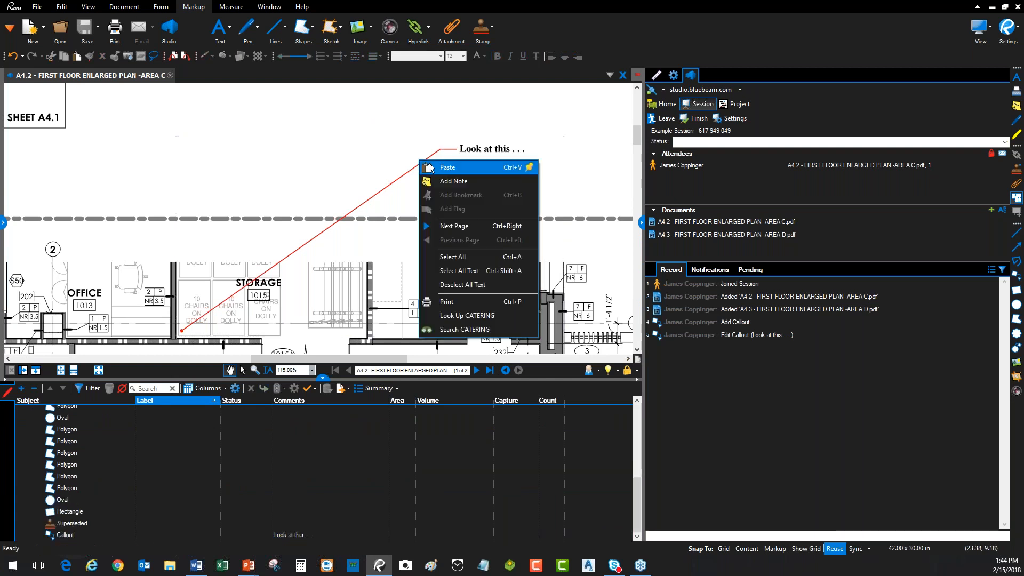
pyautogui.click(462, 149)
pyautogui.rightClick(466, 150)
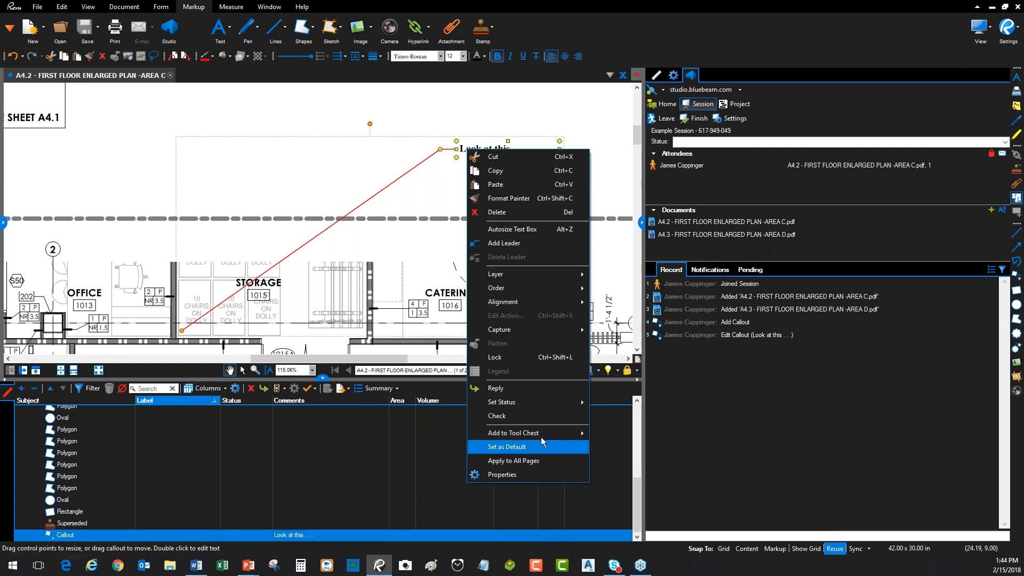
pyautogui.click(526, 393)
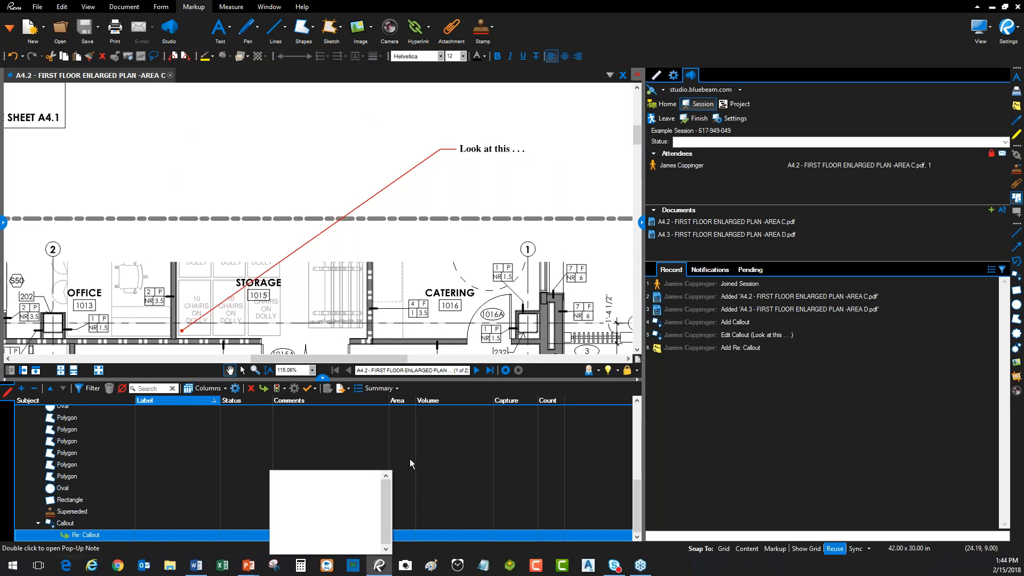
pyautogui.write("Here's the issue . .")
pyautogui.press('Return')
pyautogui.click(408, 488)
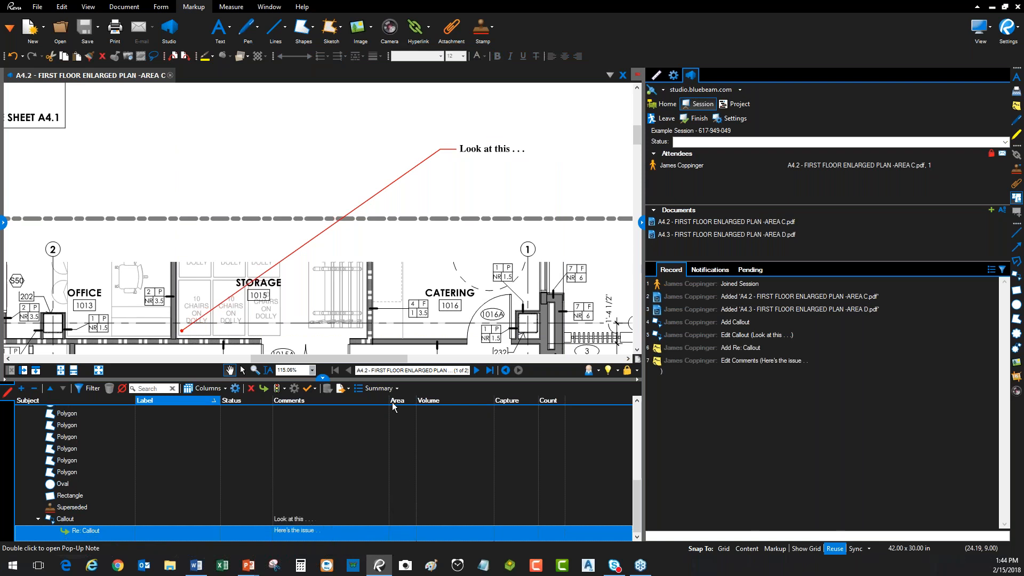
pyautogui.moveTo(392, 402); pyautogui.dragTo(432, 403)
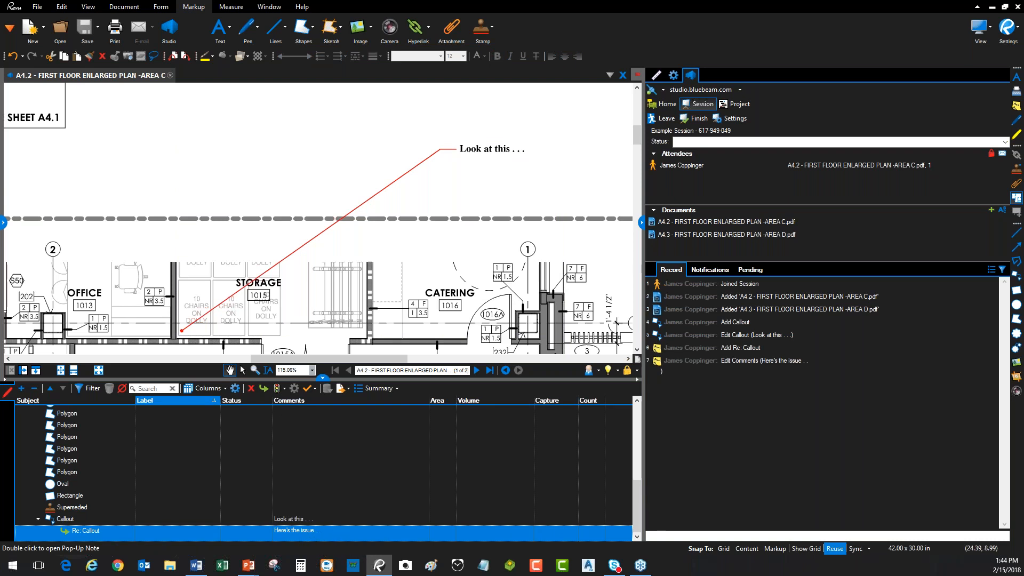
# Hide the markups list and view the area around the Storage 1015 callout on the plan.
pyautogui.click(323, 380)
pyautogui.moveTo(419, 283); pyautogui.dragTo(388, 294)
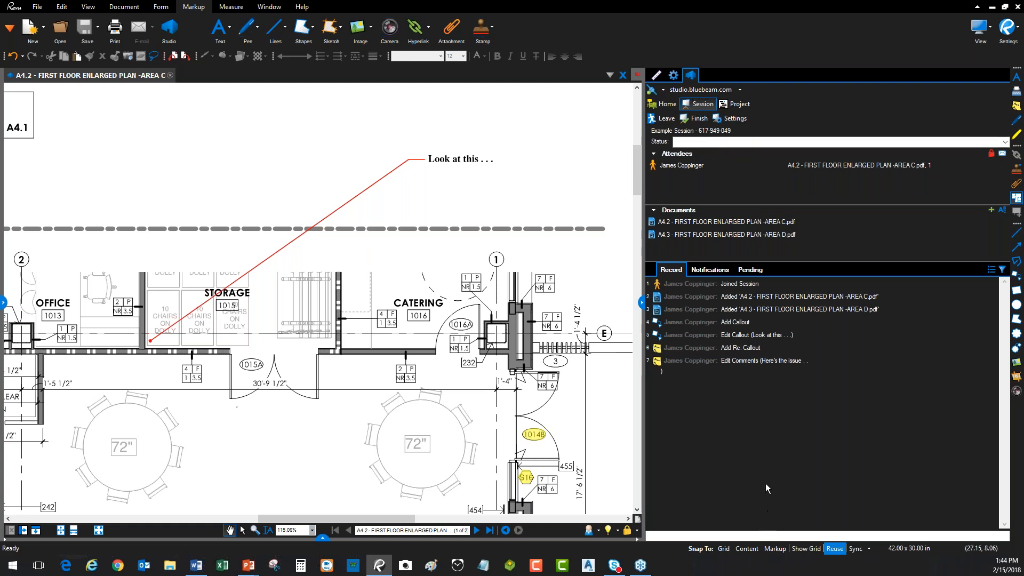
pyautogui.moveTo(762, 369)
pyautogui.scroll(-3, 320, 349)
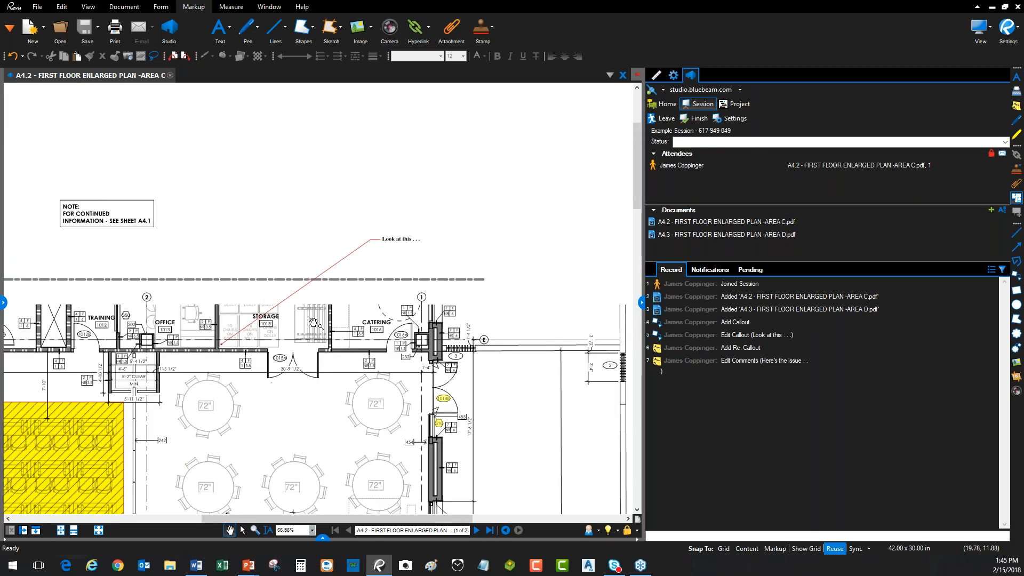
pyautogui.scroll(-2, 301, 305)
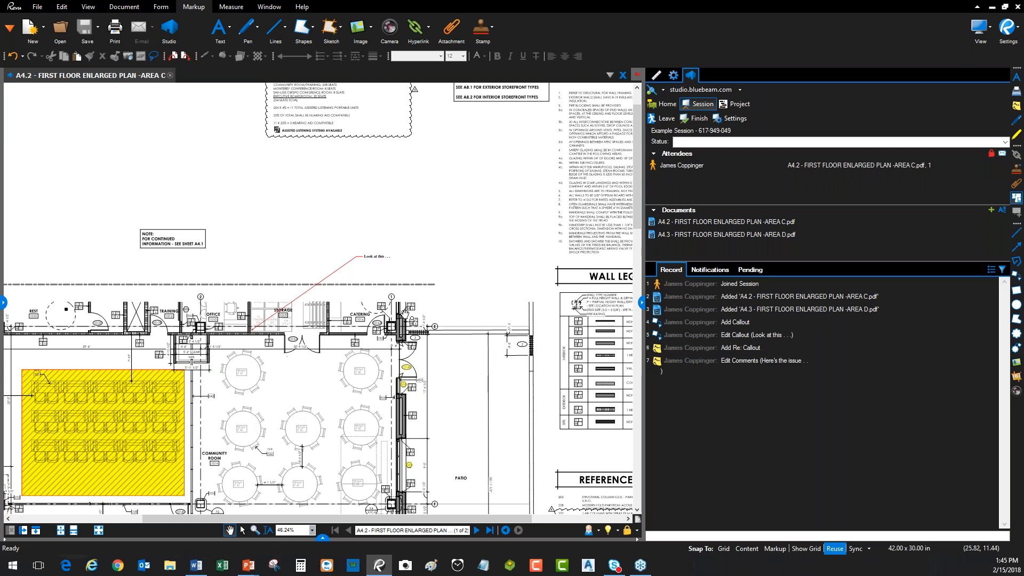
pyautogui.scroll(3, 331, 322)
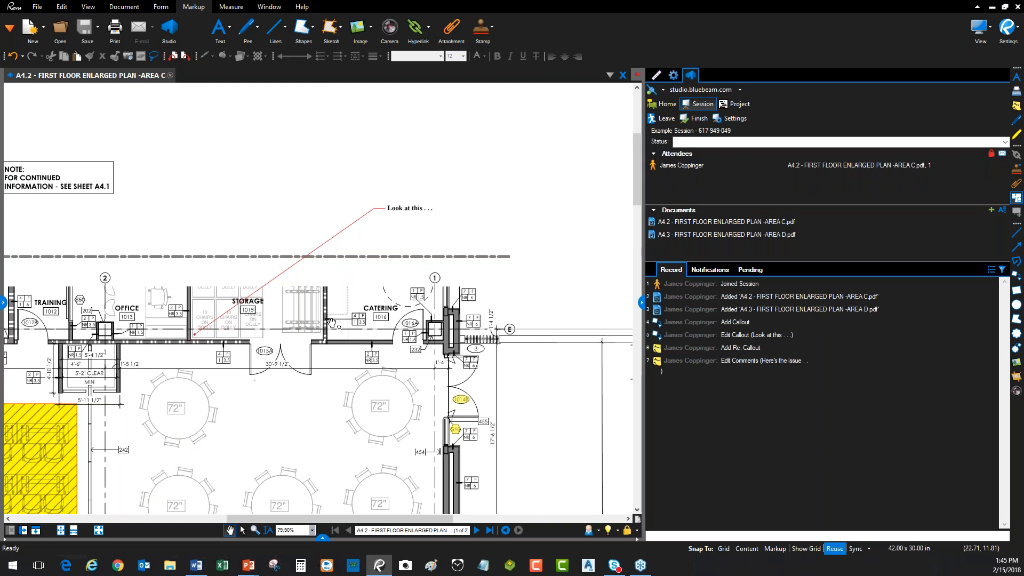
# Go through the callout and reply entries in the session record to locate each on the plan, and check the session notifications.
pyautogui.moveTo(696, 293)
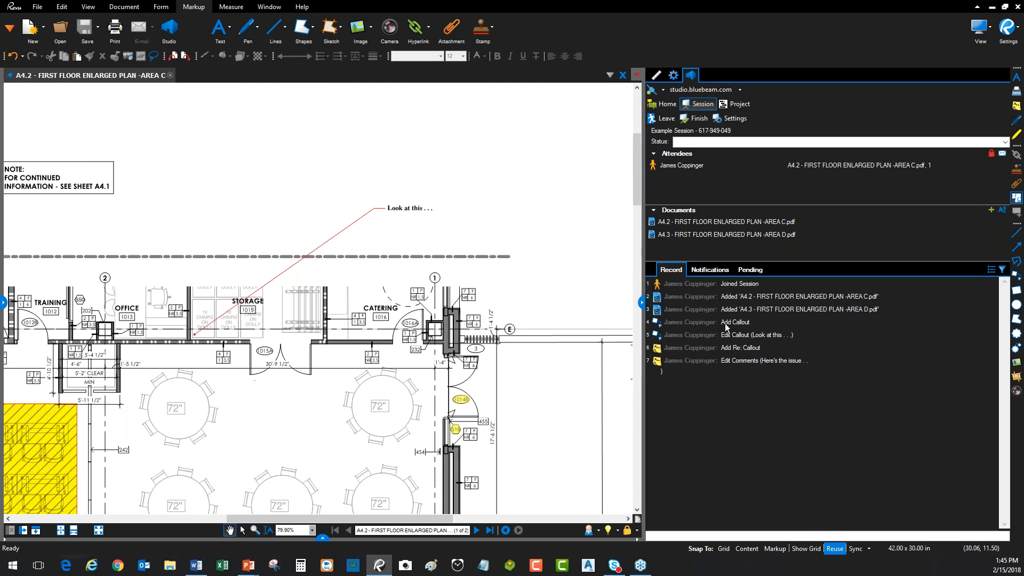
pyautogui.click(744, 324)
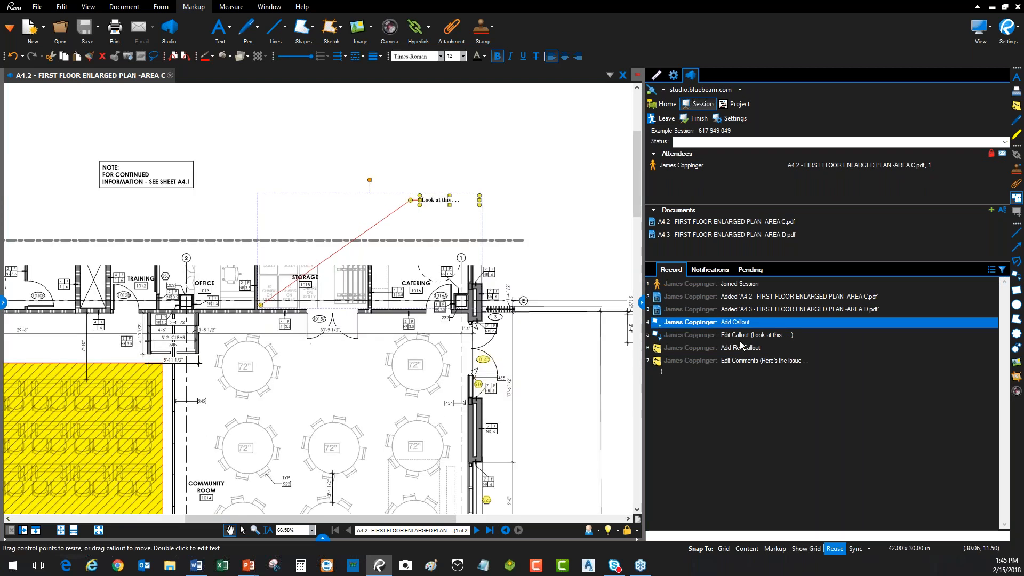
pyautogui.click(743, 338)
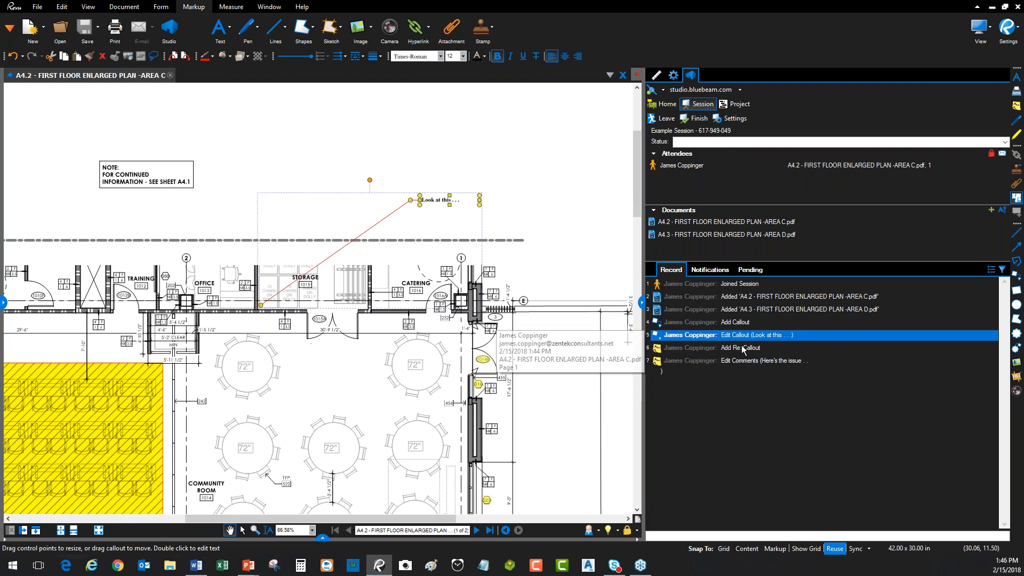
pyautogui.click(743, 347)
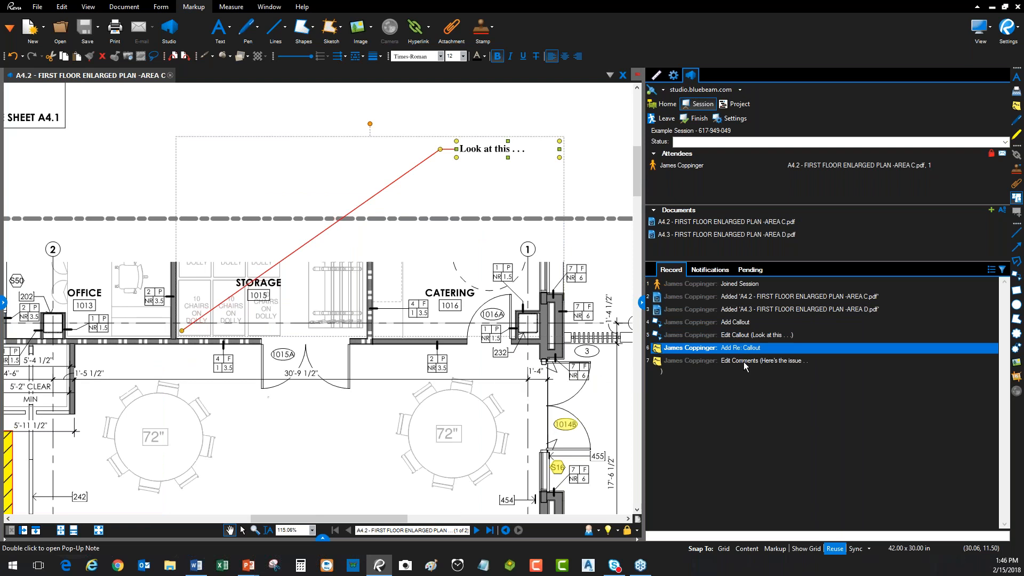
pyautogui.click(747, 362)
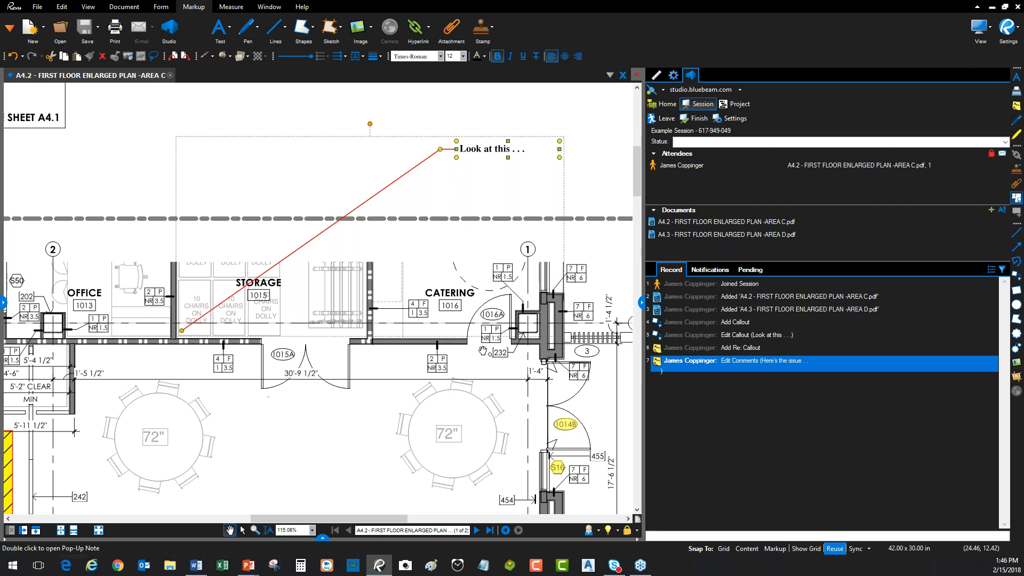
pyautogui.click(714, 271)
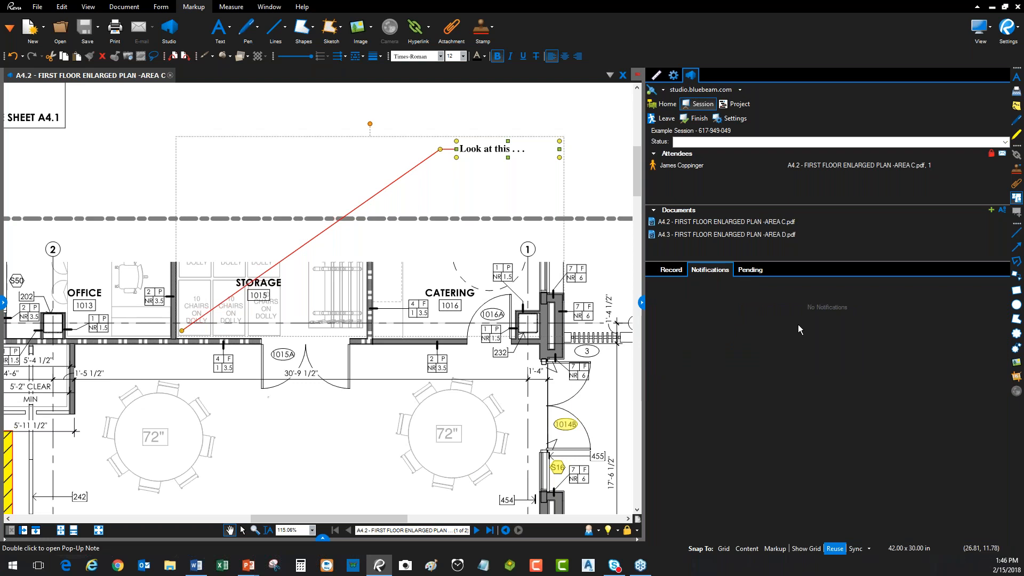
pyautogui.click(671, 270)
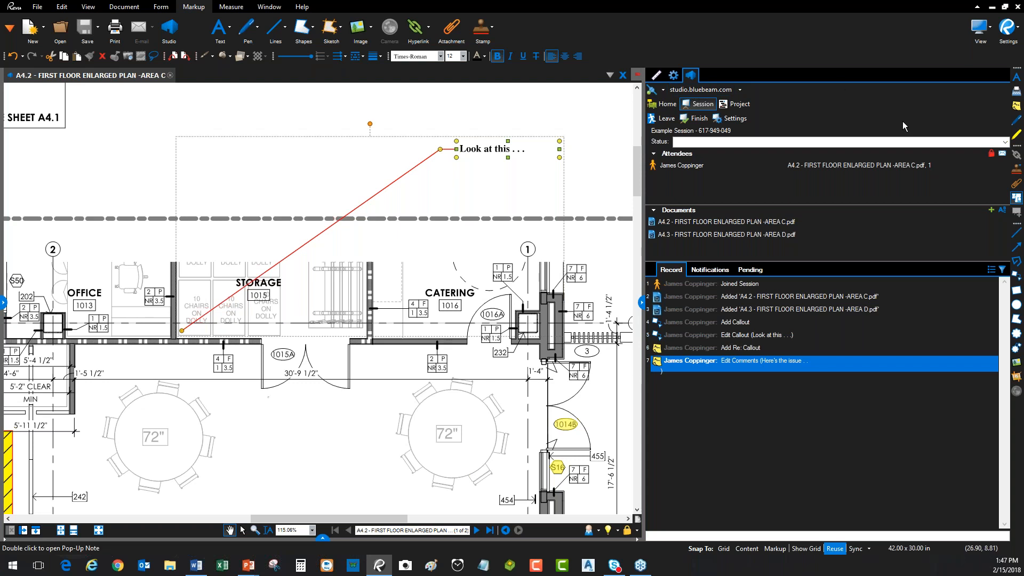
# Set a custom attendee status reading "n Vacation Until March 1st" for the session.
pyautogui.click(1004, 143)
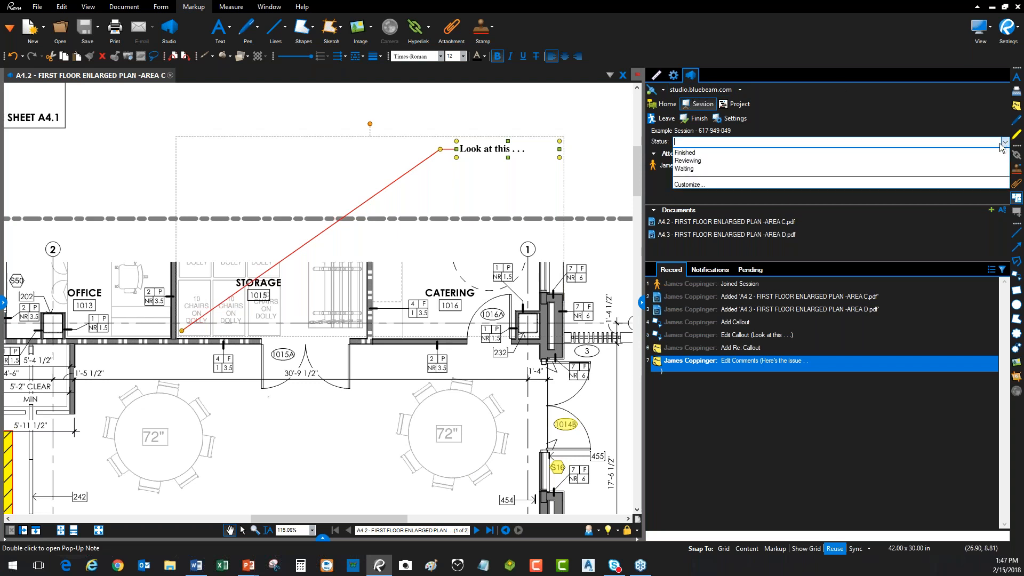
pyautogui.click(709, 185)
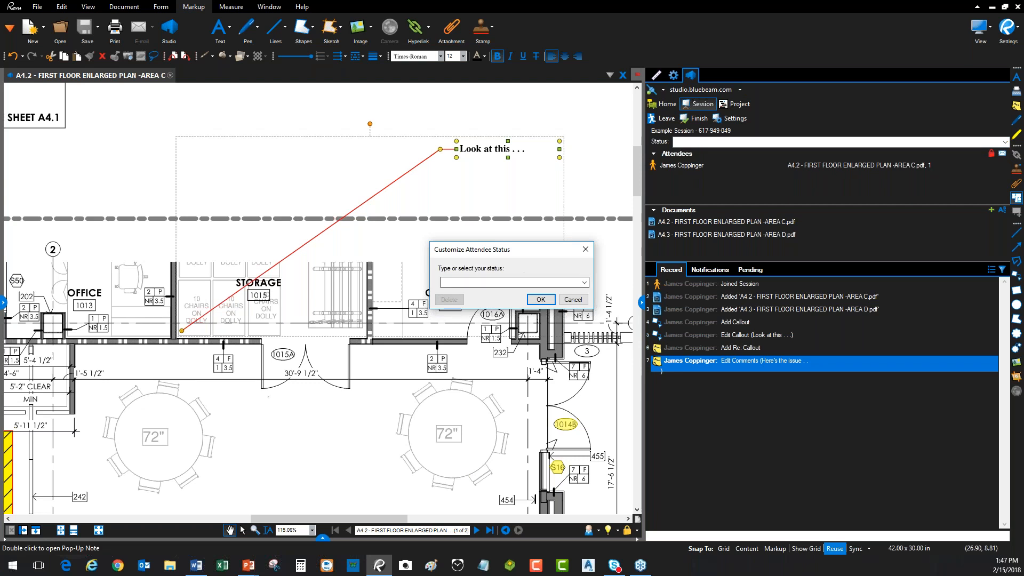
pyautogui.write('on ')
pyautogui.write('Vacation Until March 1')
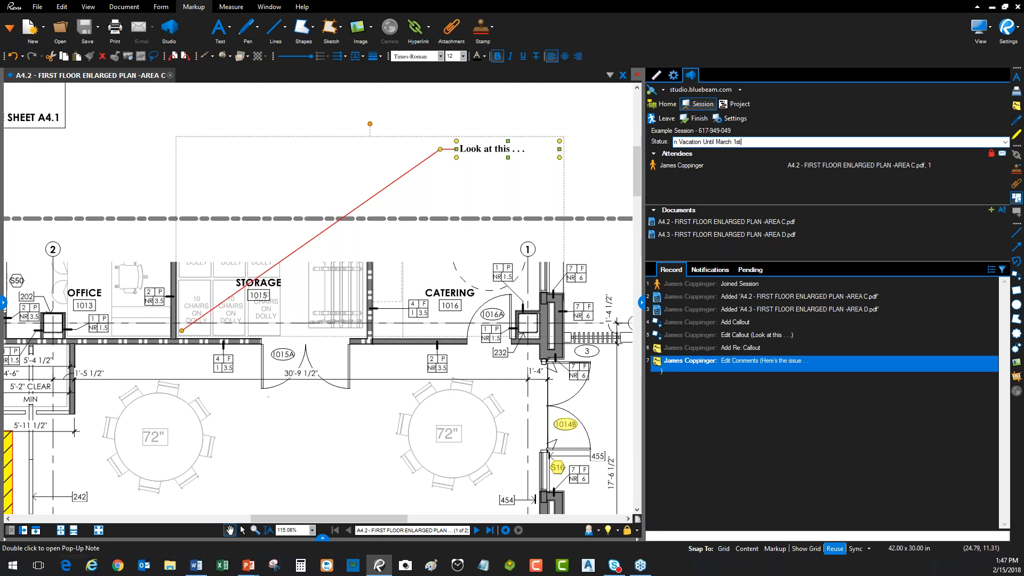
pyautogui.write('st')
pyautogui.press('Return')
pyautogui.press('Escape')
pyautogui.click(719, 166)
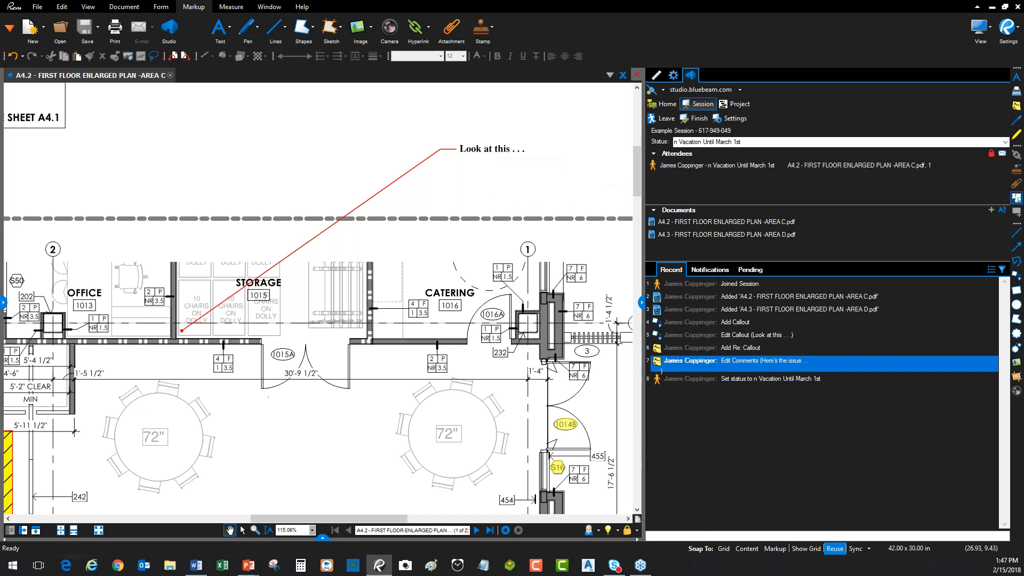
# Examine the session invitation options and the session's attendee and permission settings without changing anything.
pyautogui.click(1001, 156)
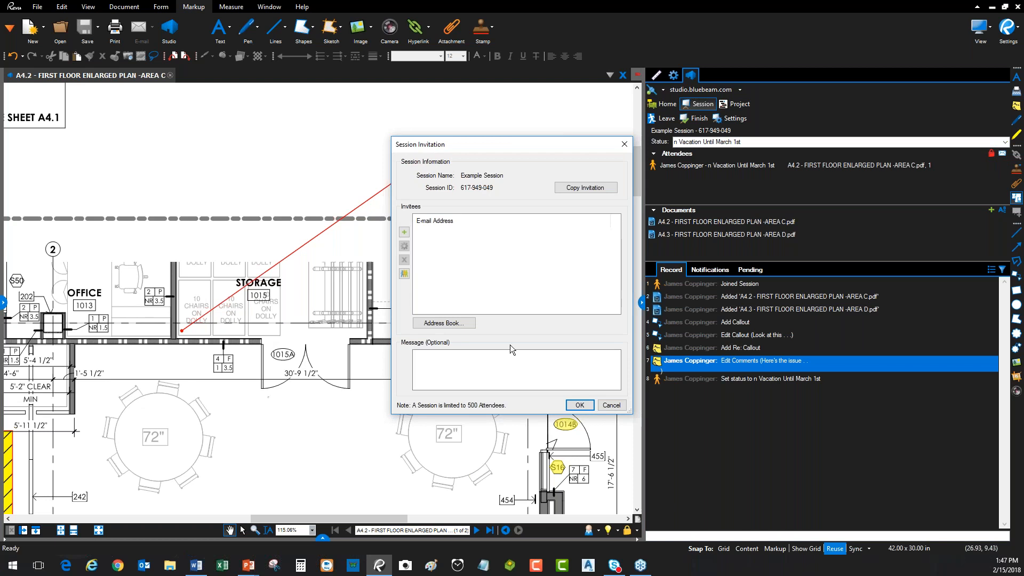
pyautogui.click(623, 408)
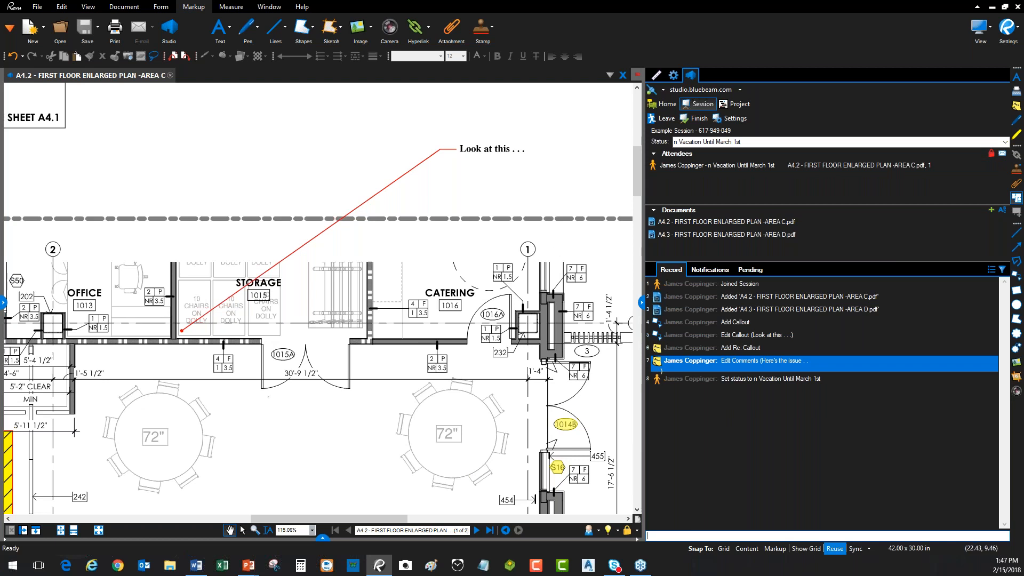
pyautogui.click(727, 119)
pyautogui.click(415, 185)
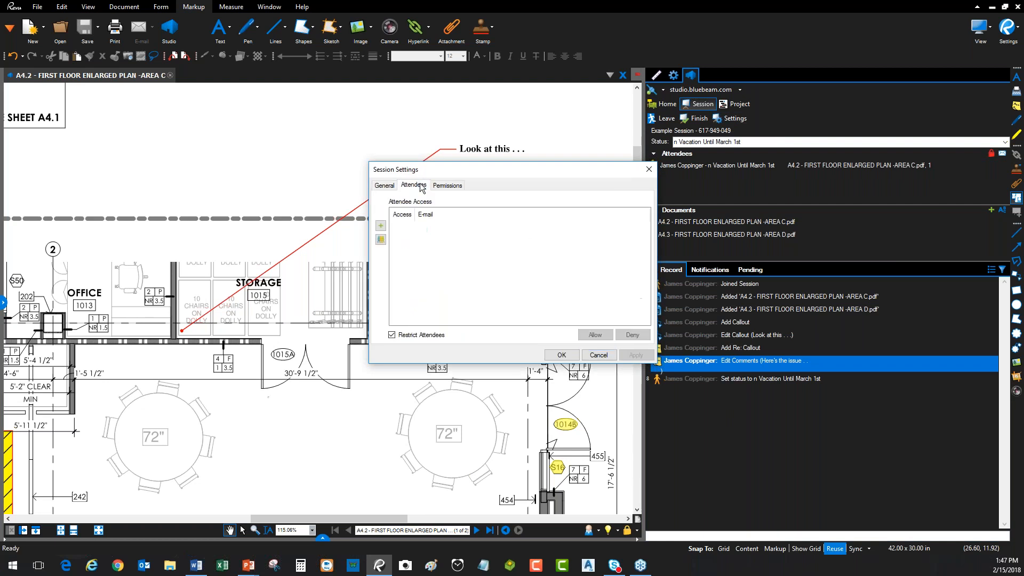
pyautogui.click(456, 185)
pyautogui.click(598, 355)
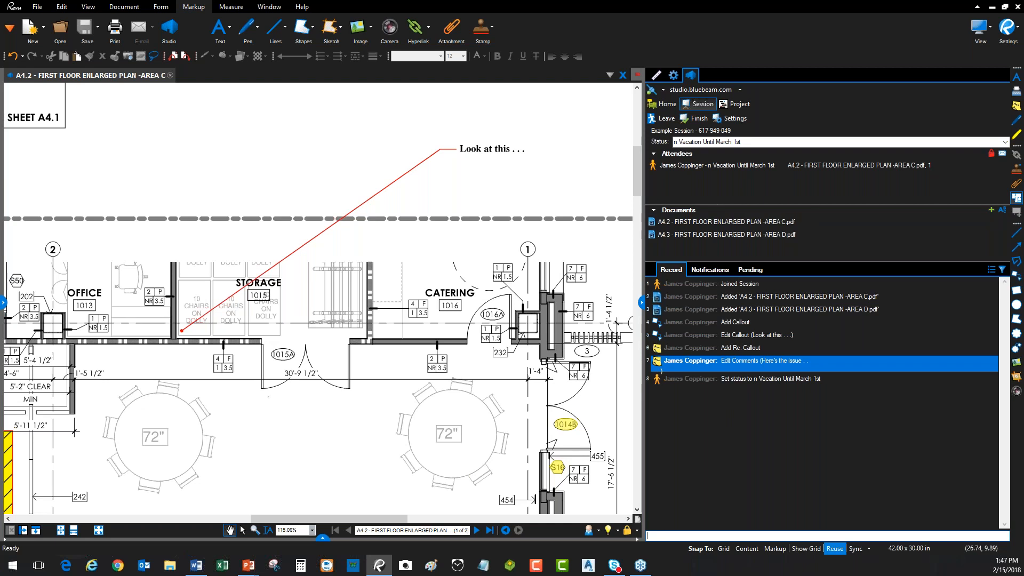
# View the project files available to add to the session documents, without adding any.
pyautogui.click(991, 212)
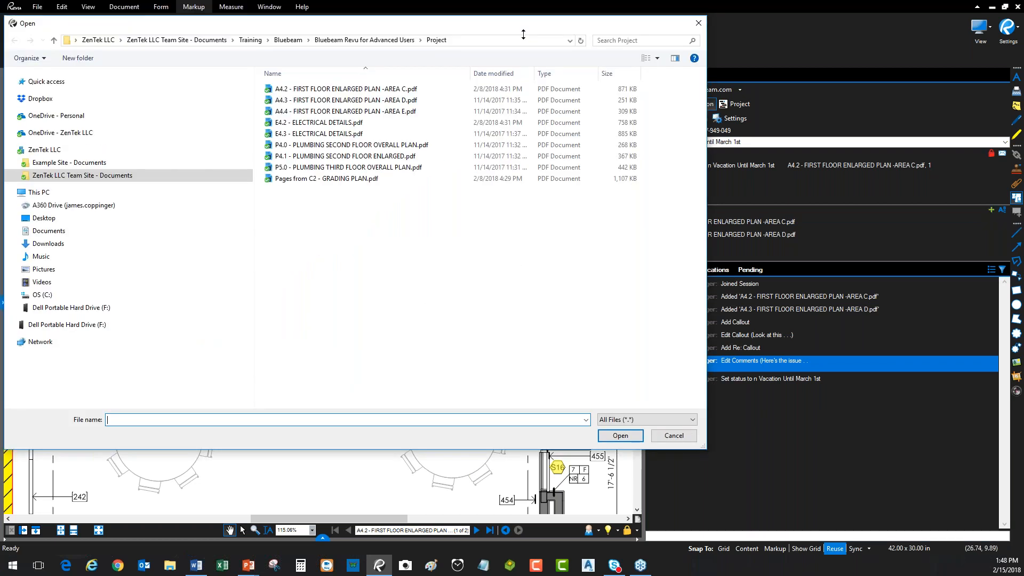
pyautogui.moveTo(529, 53); pyautogui.dragTo(591, 66)
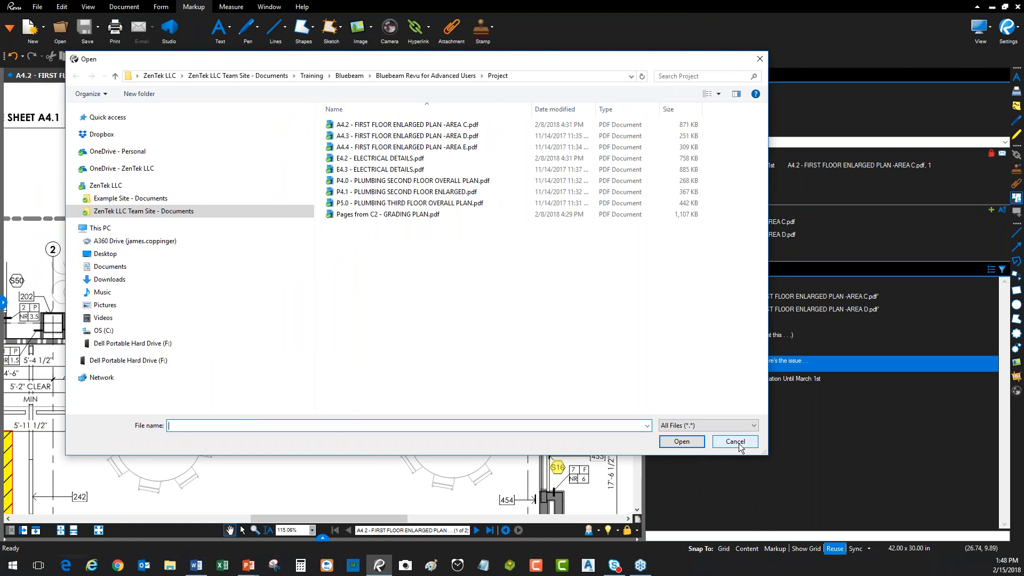
pyautogui.click(737, 443)
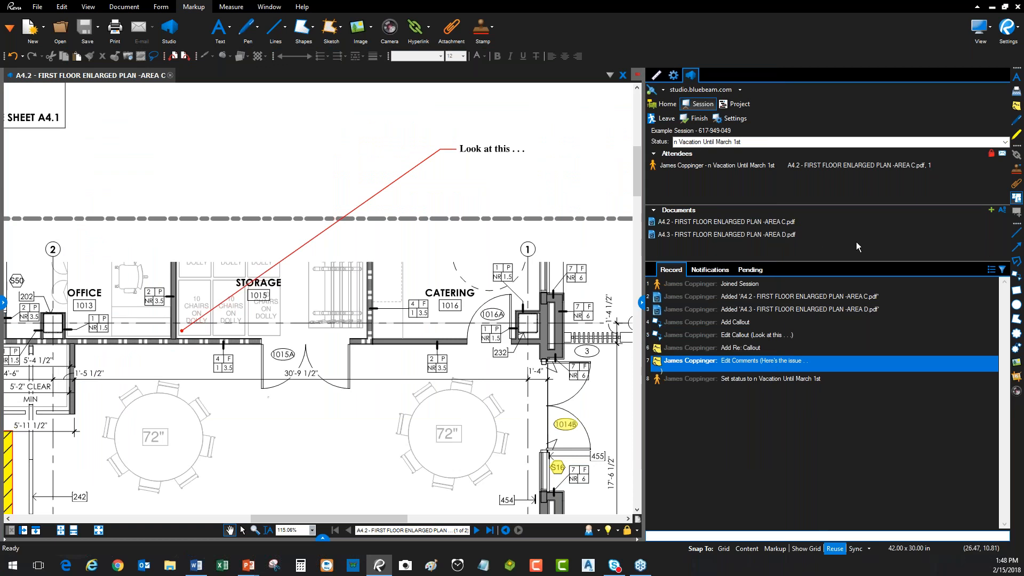
# Show the markups list below the plan and narrow the Studio panel to widen the document area.
pyautogui.click(733, 238)
pyautogui.scroll(-5, 465, 276)
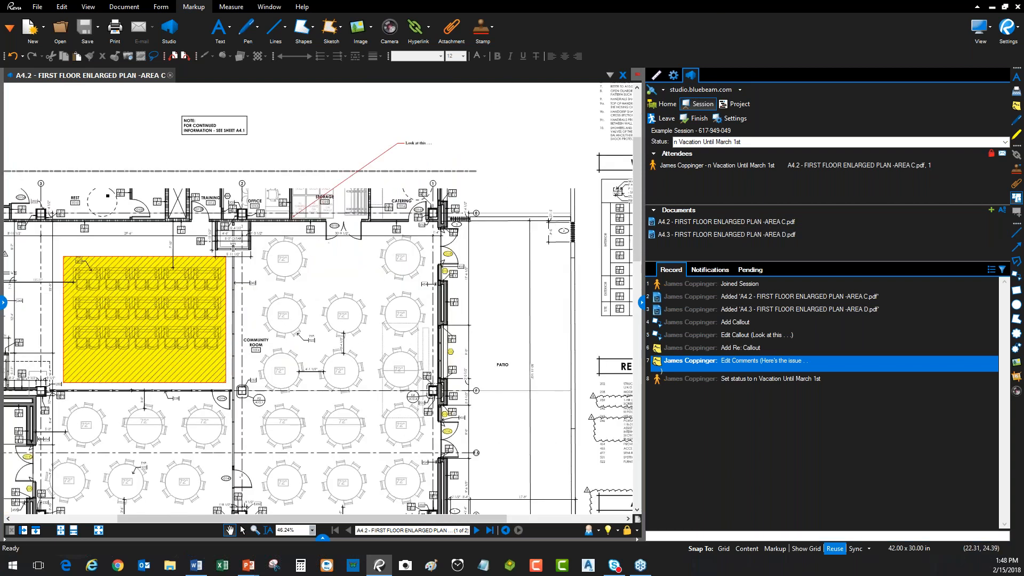
pyautogui.click(322, 540)
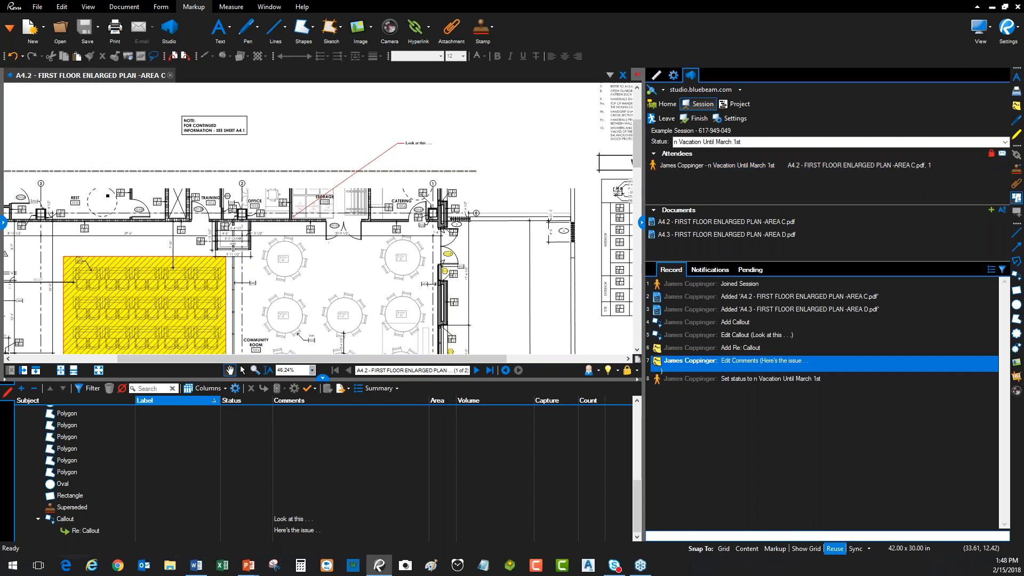
pyautogui.moveTo(656, 189); pyautogui.dragTo(752, 195)
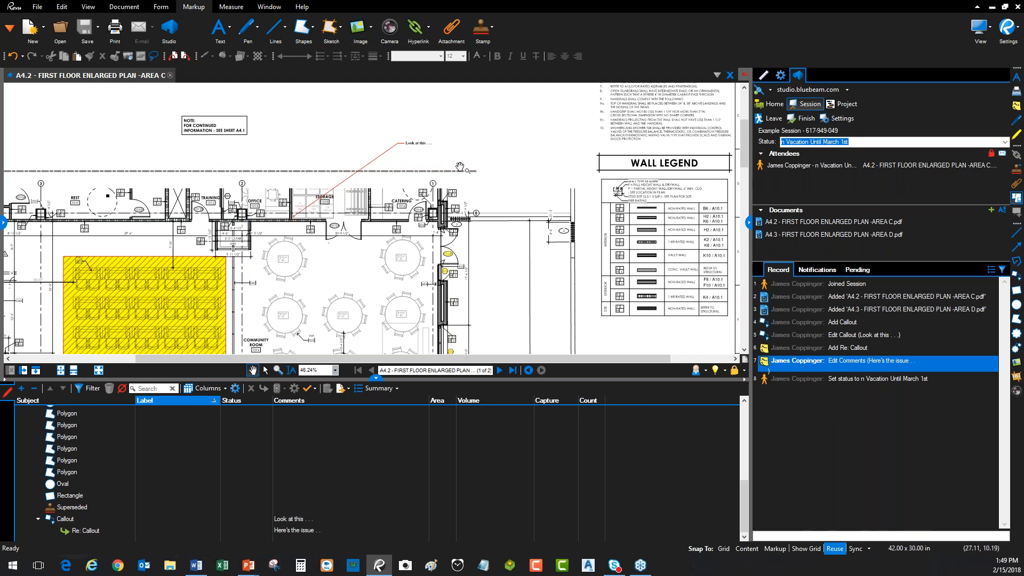
# Attach Broken Pipe.jpg from the Desktop as a capture to the "Look at this . . ." callout.
pyautogui.scroll(5, 420, 139)
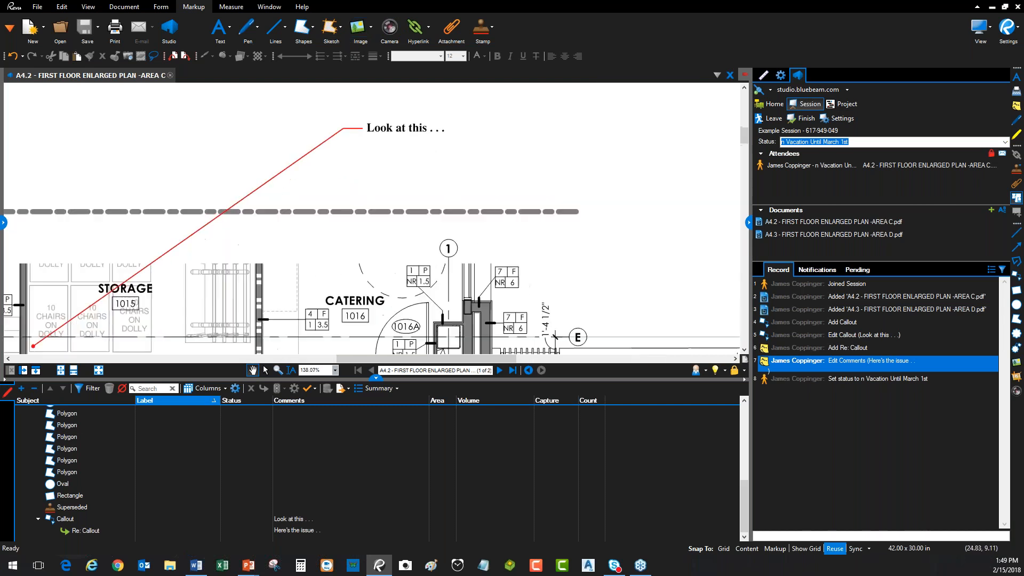
pyautogui.click(418, 132)
pyautogui.rightClick(419, 132)
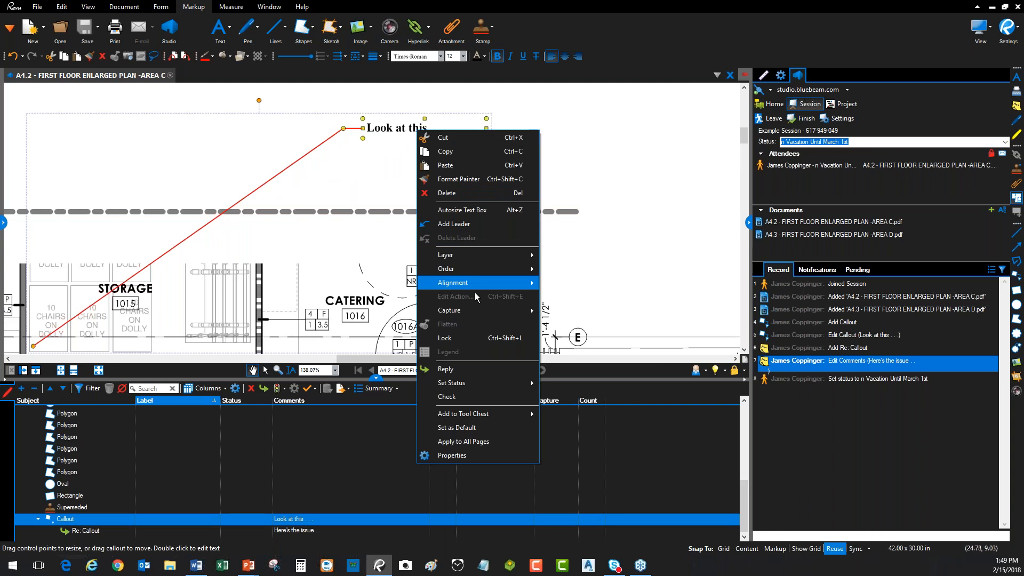
pyautogui.moveTo(475, 310)
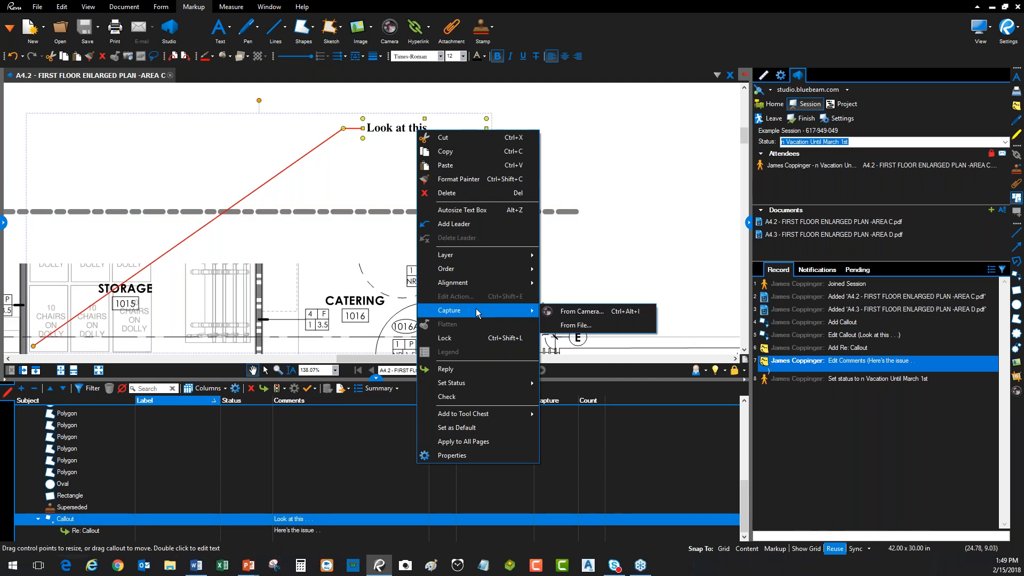
pyautogui.click(591, 324)
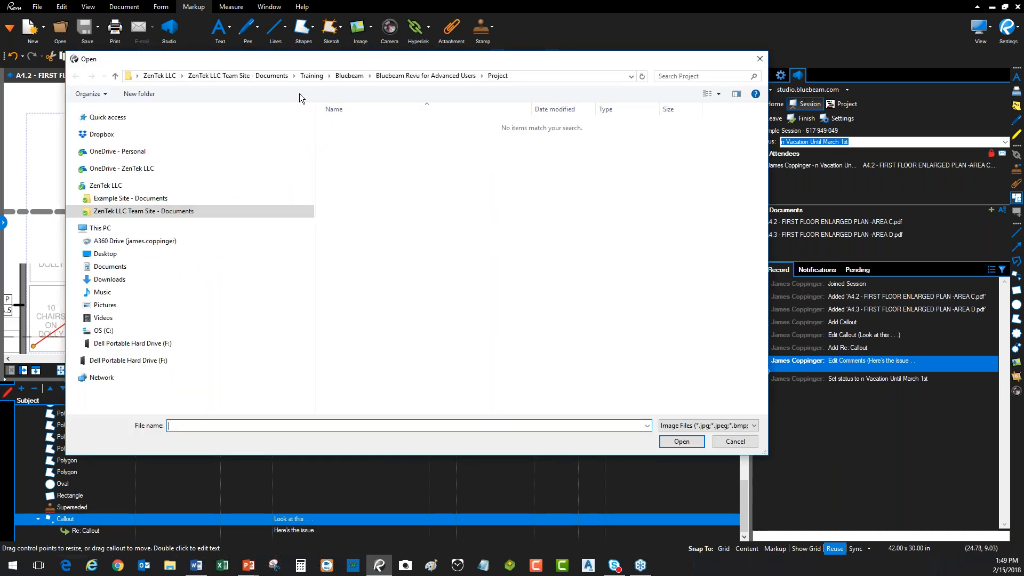
pyautogui.click(105, 253)
pyautogui.click(368, 128)
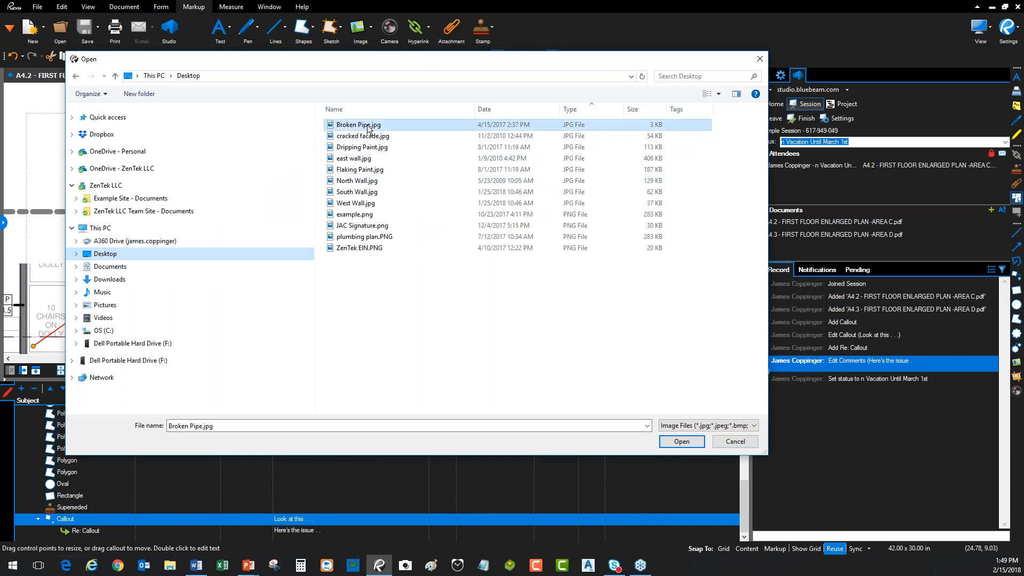
pyautogui.doubleClick(368, 127)
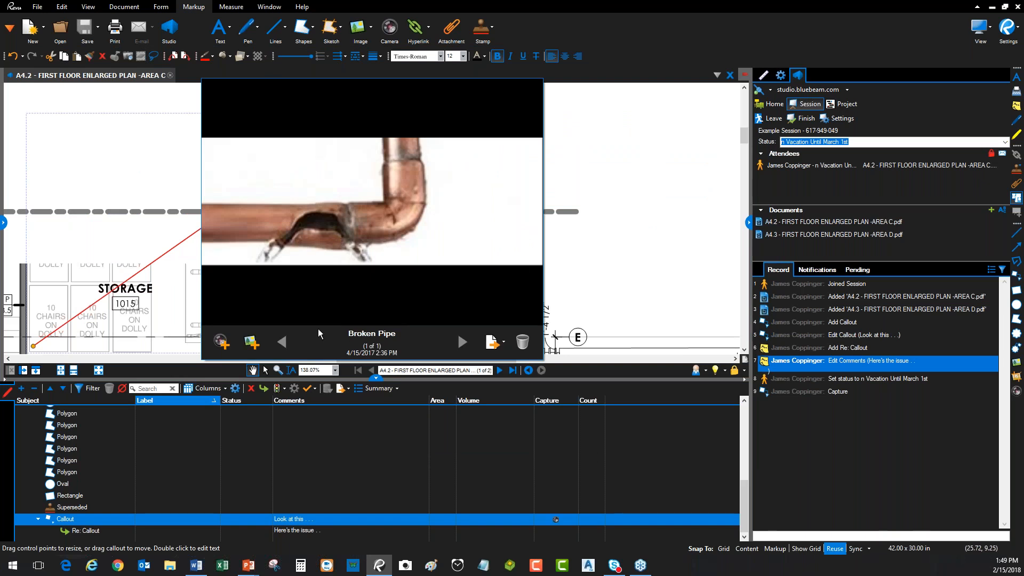
# Add North Wall.jpg, South Wall.jpg and West Wall.jpg to the callout's captures, and browse back to the Broken Pipe image.
pyautogui.click(259, 344)
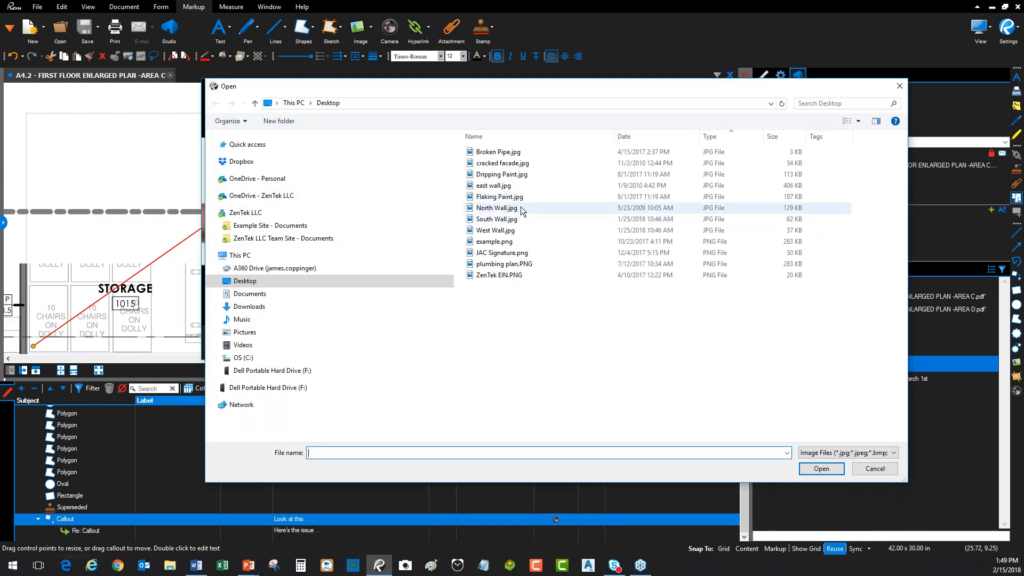
pyautogui.click(521, 207)
pyautogui.keyDown('shift'); pyautogui.click(517, 231); pyautogui.keyUp('shift')
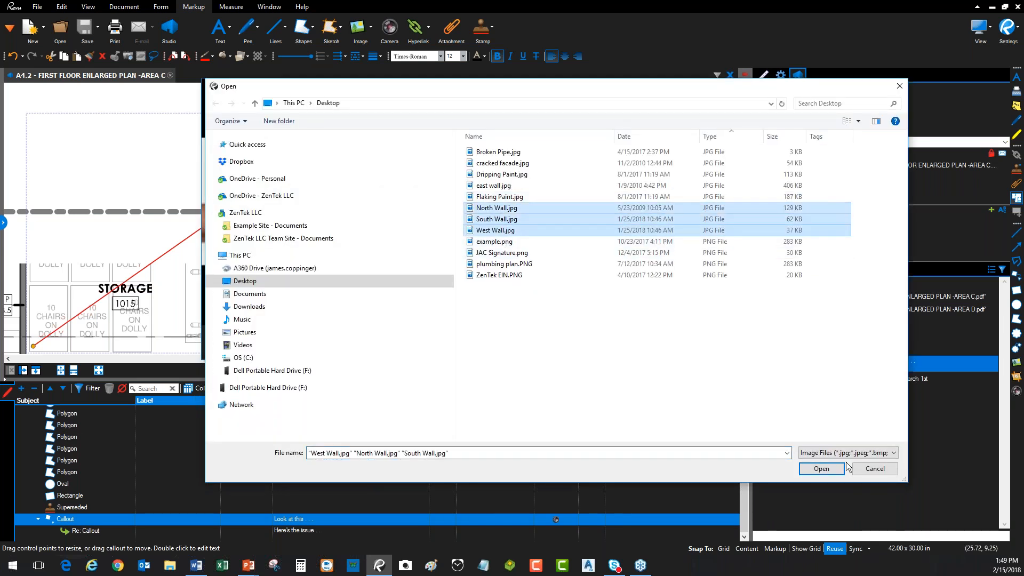
pyautogui.click(823, 468)
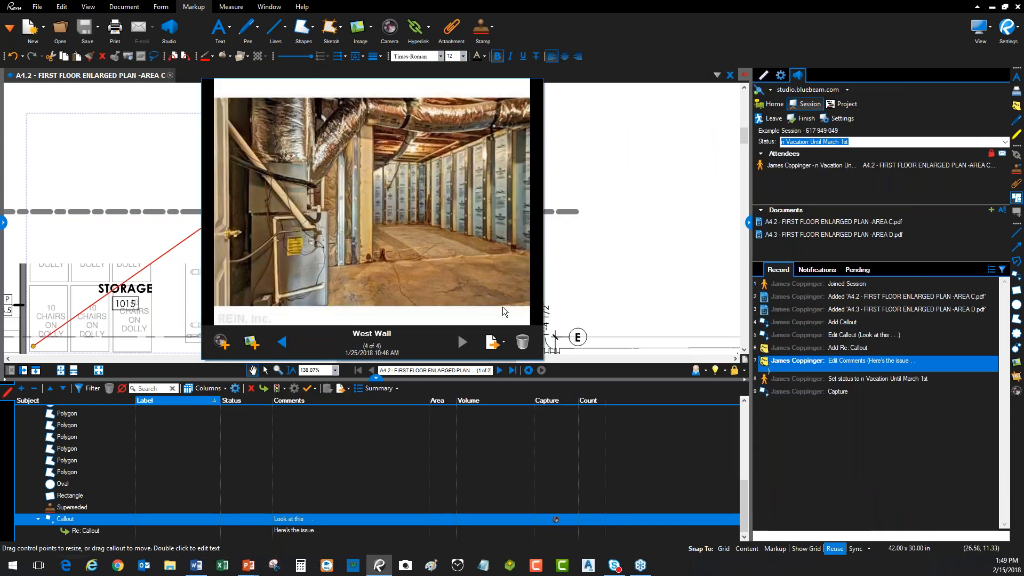
pyautogui.click(281, 342)
pyautogui.click(281, 343)
pyautogui.click(281, 343)
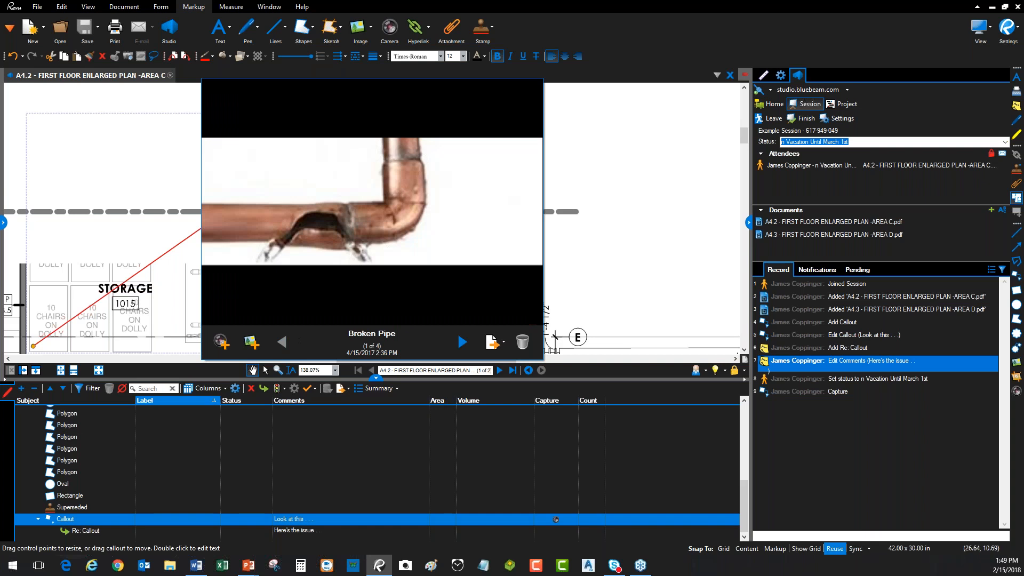
# Close the callout's image viewer, locate the callout from the session's Capture record entry, and hide the markups list.
pyautogui.click(615, 176)
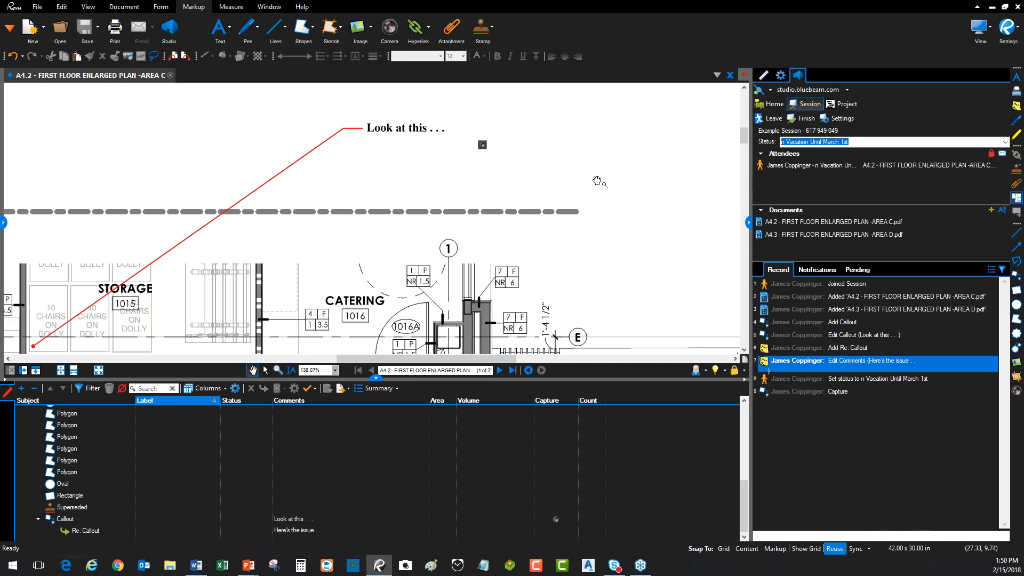
pyautogui.click(840, 394)
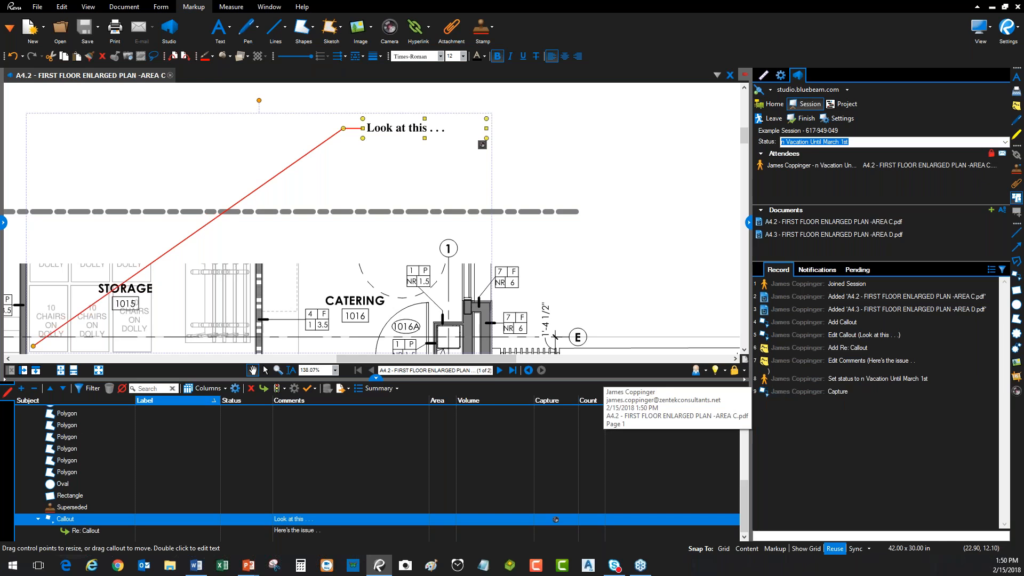
pyautogui.click(376, 377)
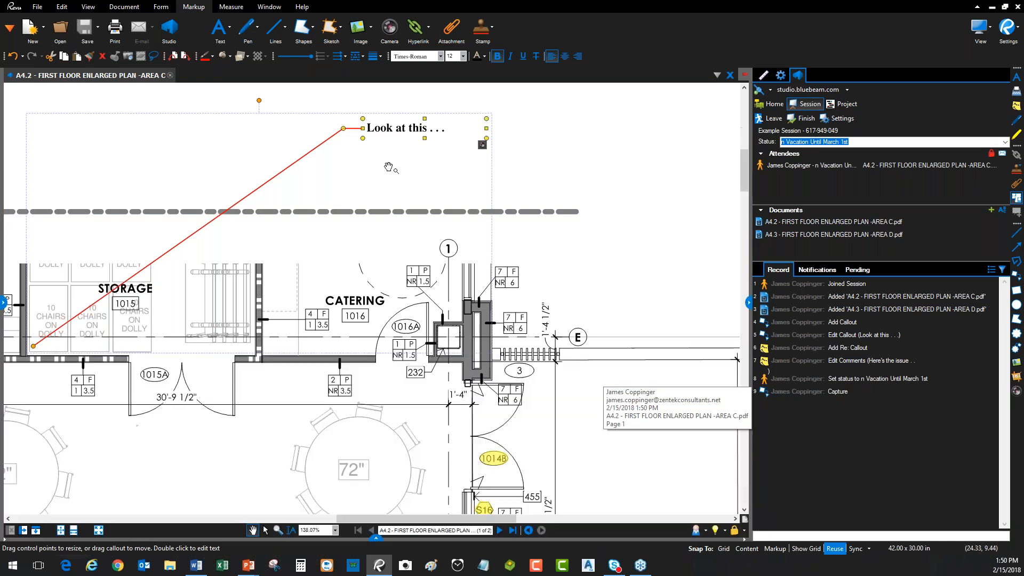
pyautogui.scroll(-3, 388, 168)
pyautogui.moveTo(335, 186); pyautogui.dragTo(285, 251)
pyautogui.scroll(2, 346, 270)
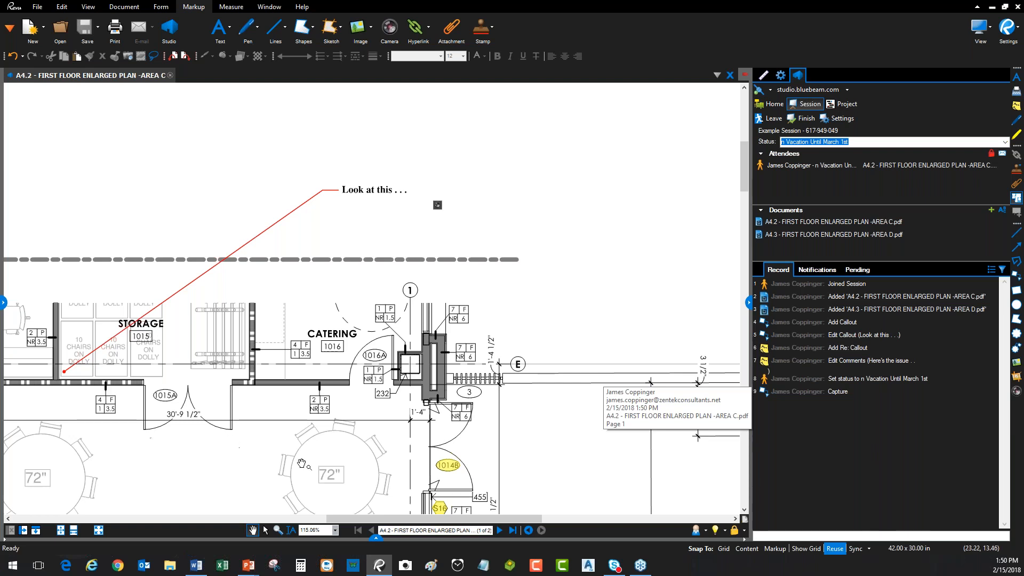
# Show the markups list and view the status options available for a polygon markup, without setting one.
pyautogui.click(376, 537)
pyautogui.click(261, 425)
pyautogui.click(261, 425)
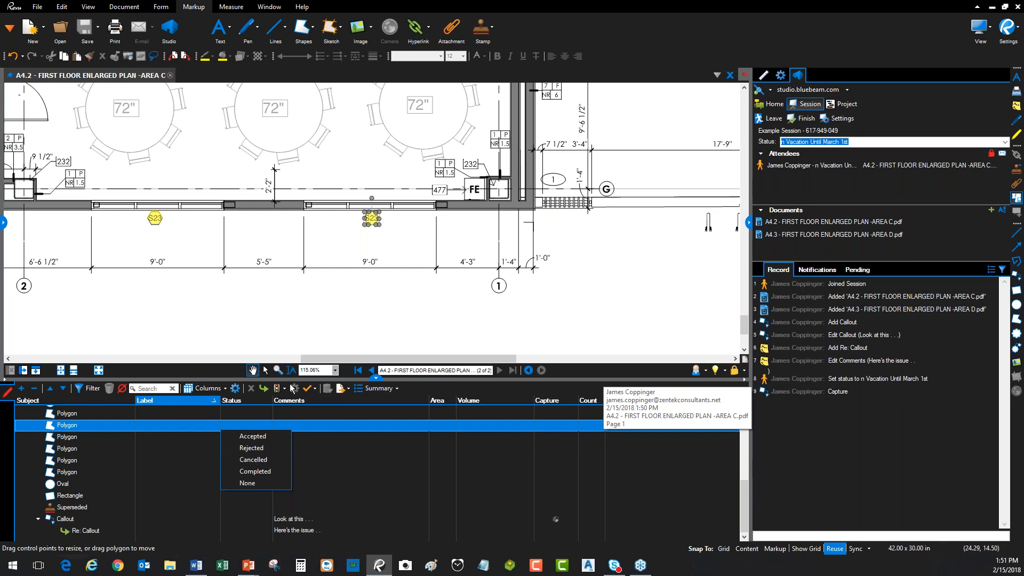
pyautogui.click(300, 341)
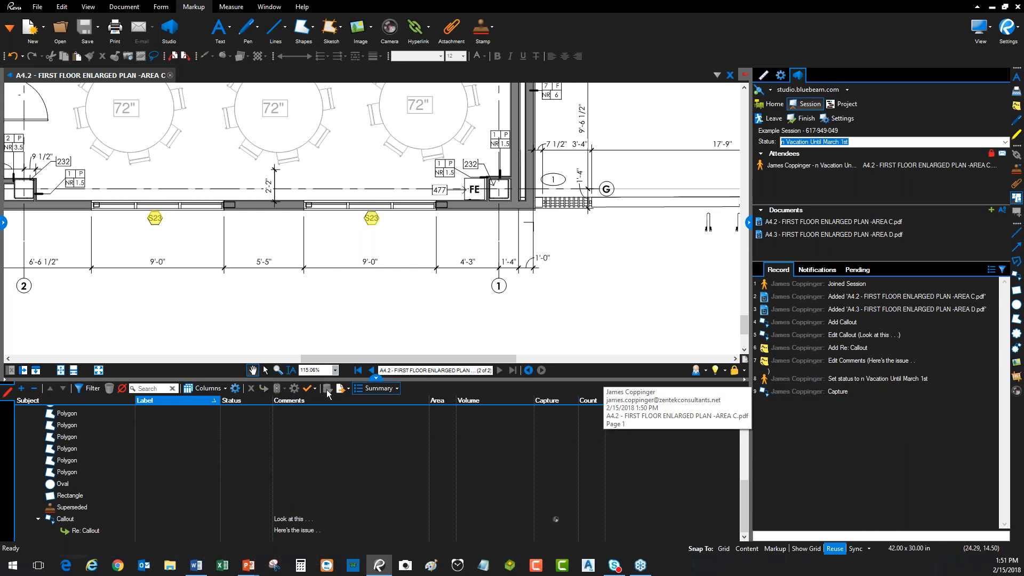
pyautogui.click(257, 425)
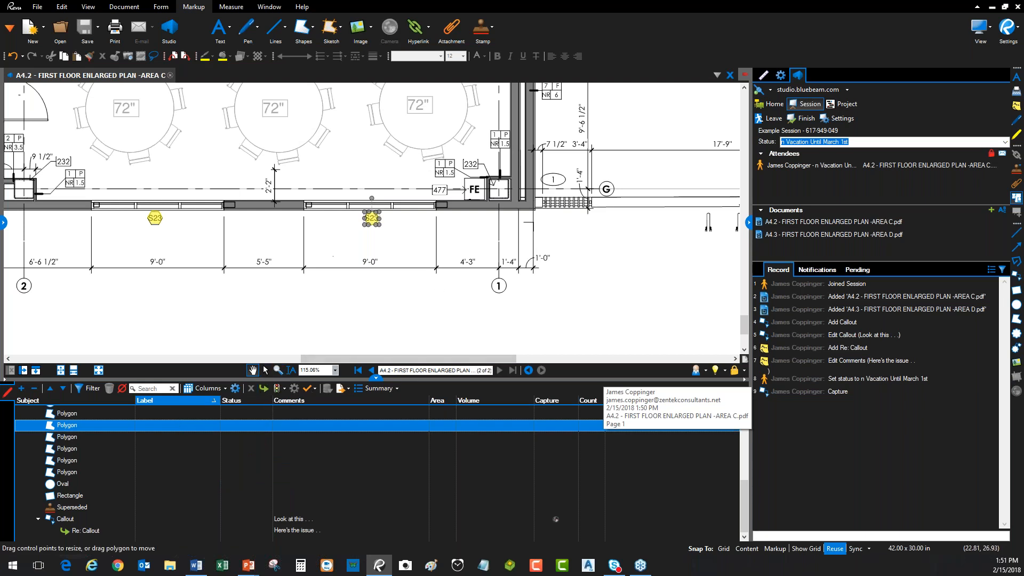
# Hide the markups list and deselect the polygon markup on the plan.
pyautogui.click(376, 378)
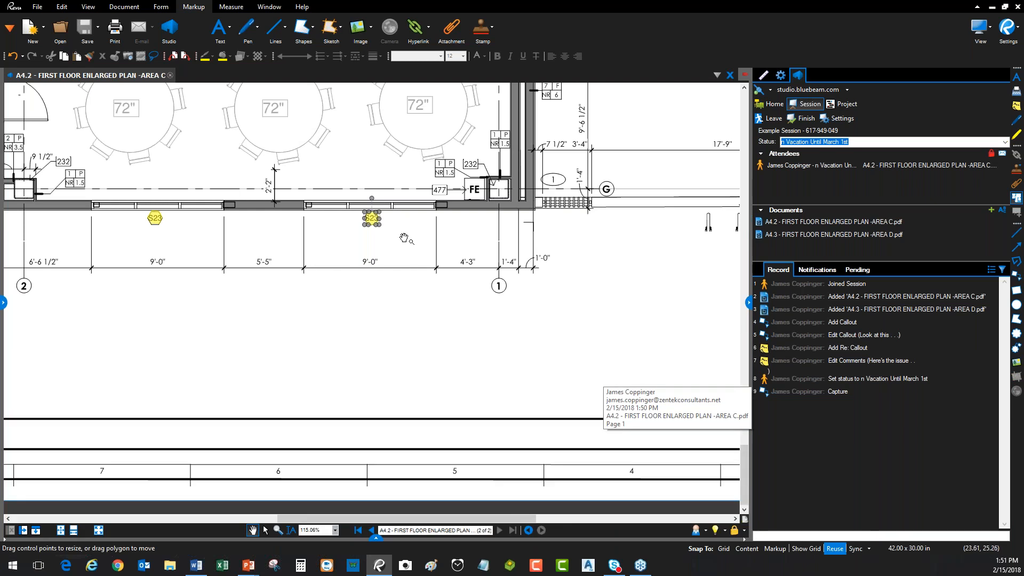
pyautogui.scroll(-3, 403, 230)
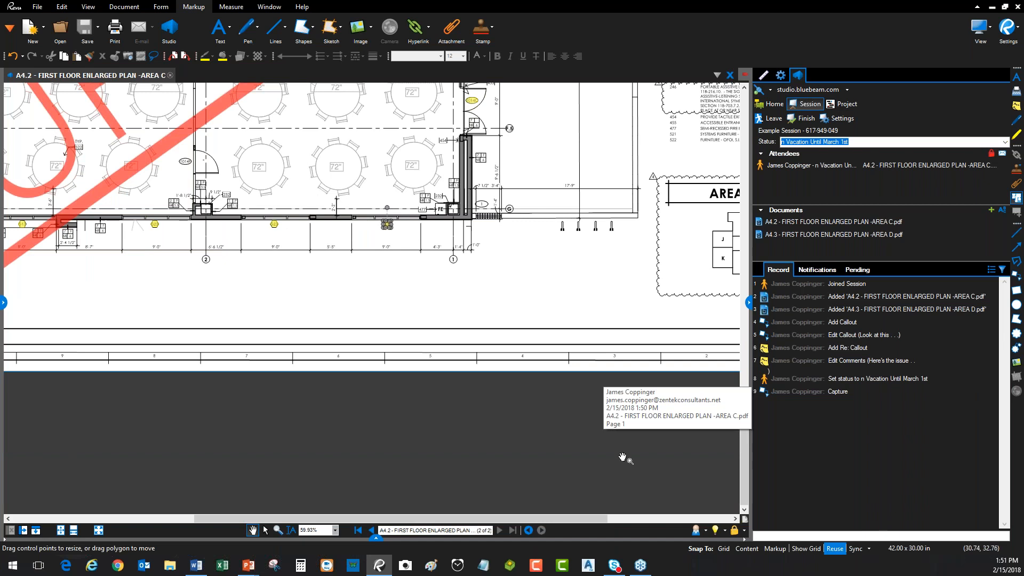
pyautogui.click(450, 410)
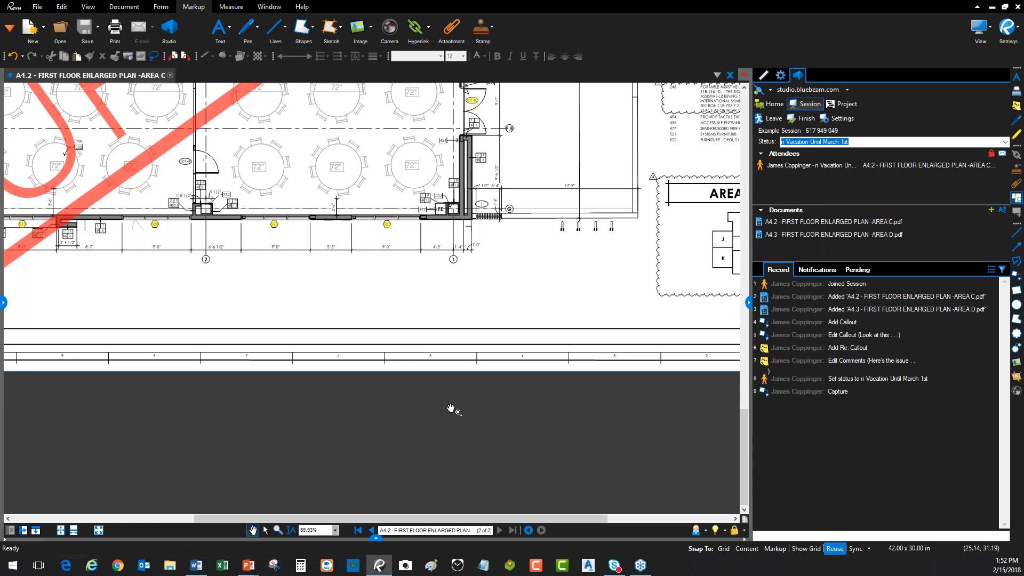
# Minimize Revu to return to the slide presentation and advance to the "Let Us Help Your Business!" slide.
pyautogui.click(992, 7)
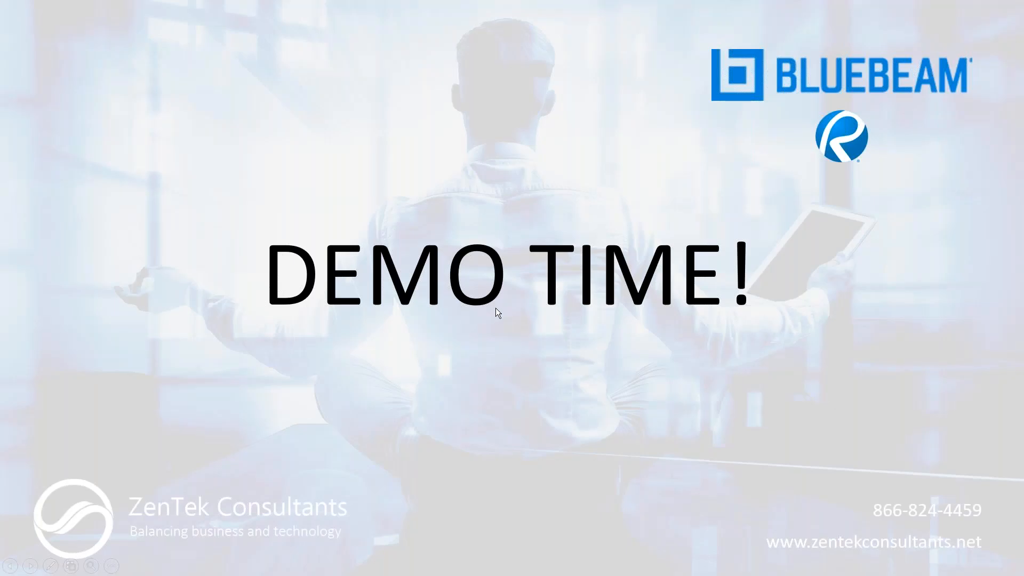
pyautogui.click(495, 308)
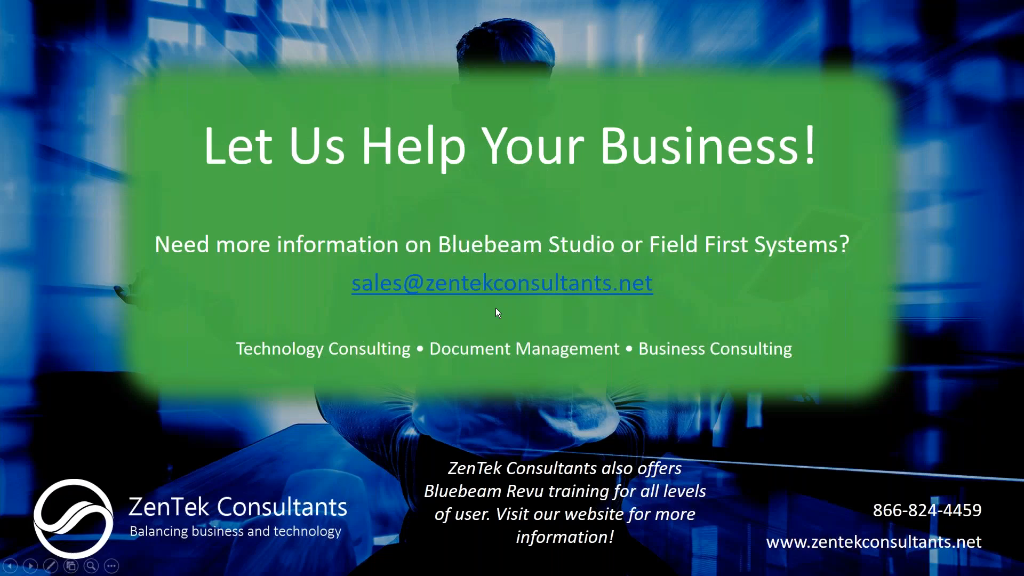